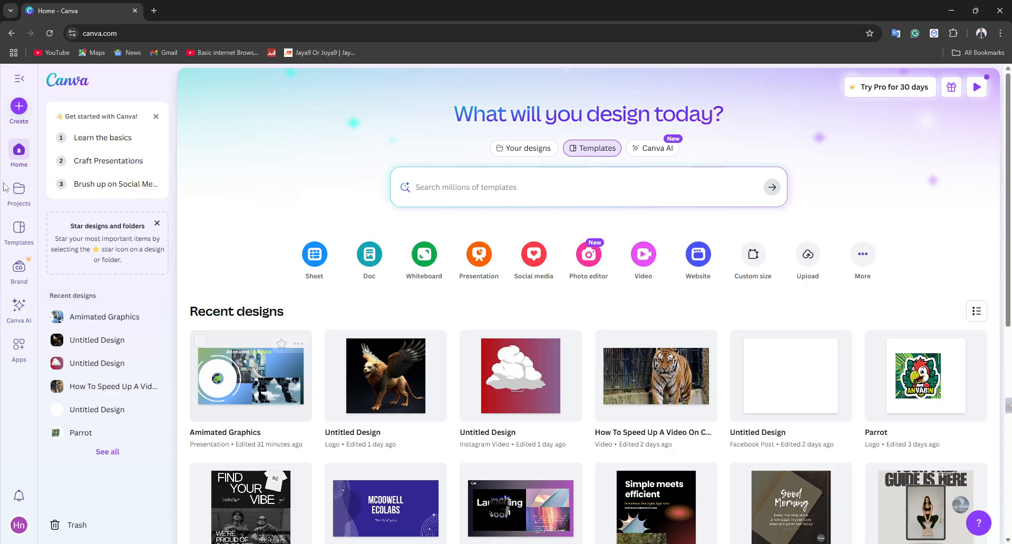
Step: Open an additional blank browser tab and return to the Canva home page
click(98, 34)
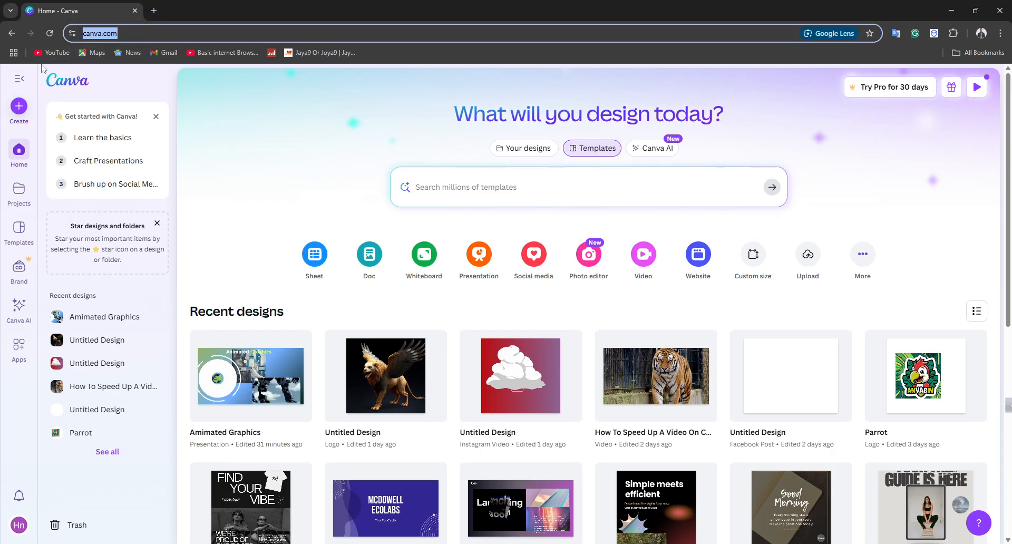
click(153, 11)
click(73, 6)
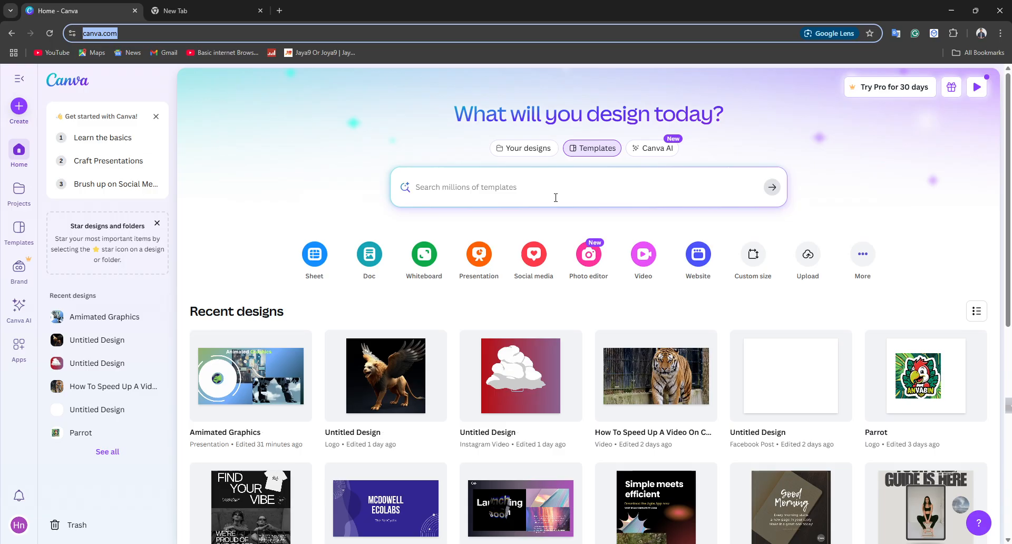
Step: Find the YouTube Shorts format by searching for "yt shorts" and create a blank 1080 × 1920 px design from it
click(639, 258)
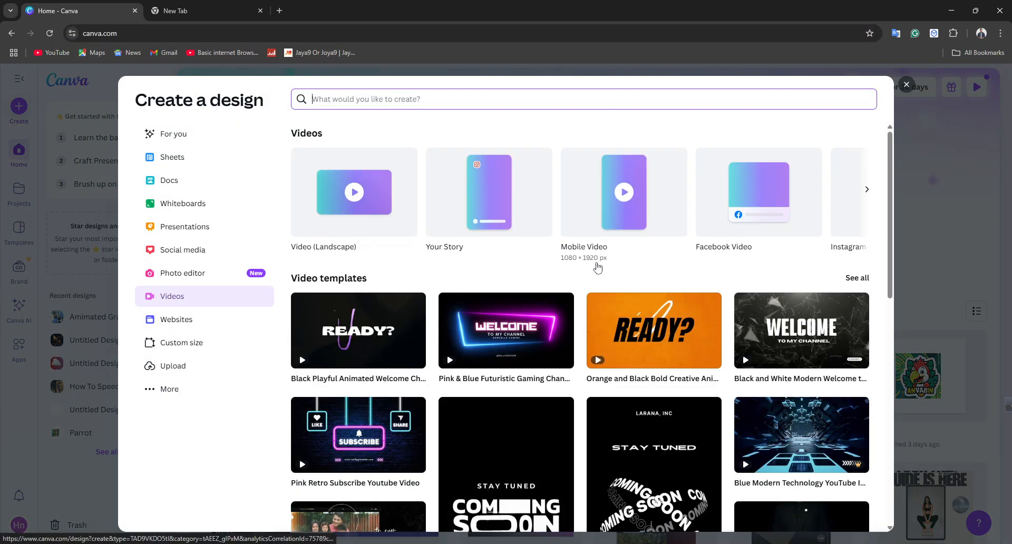
click(909, 86)
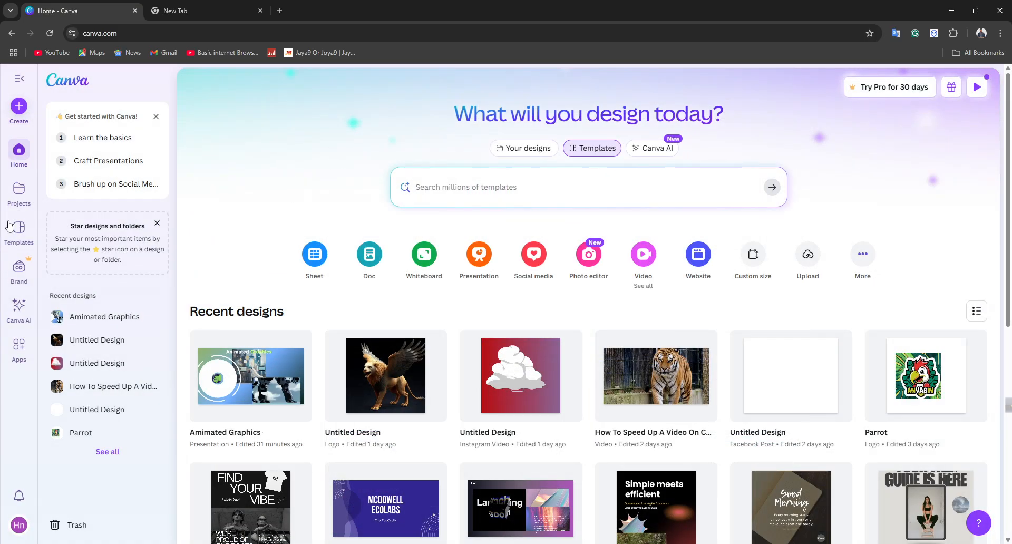
click(18, 107)
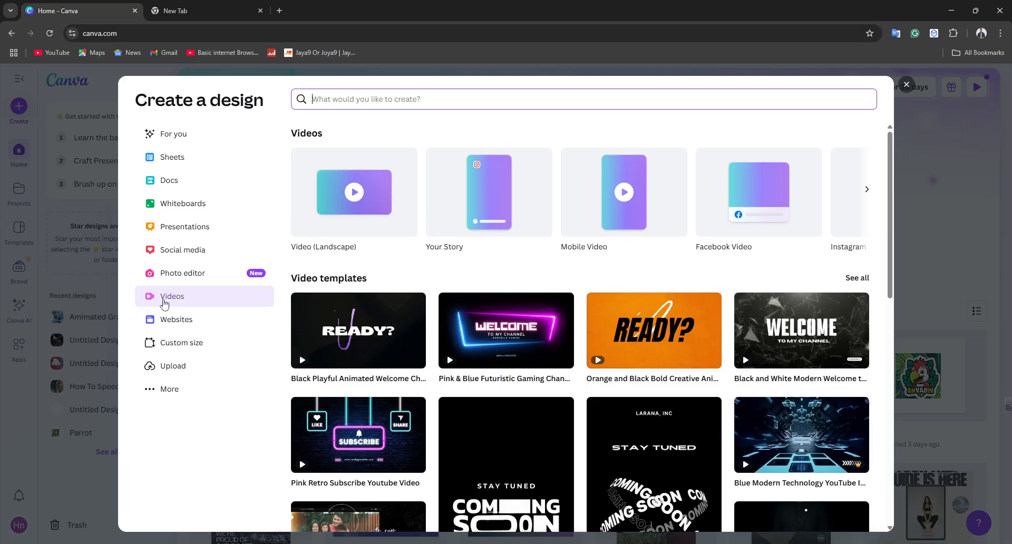
text(yt s)
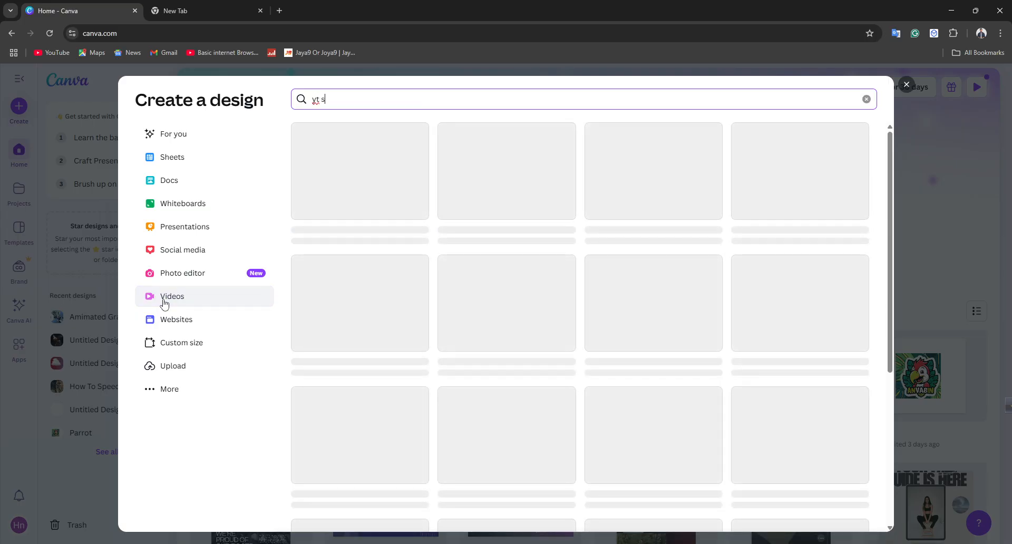
text(horts)
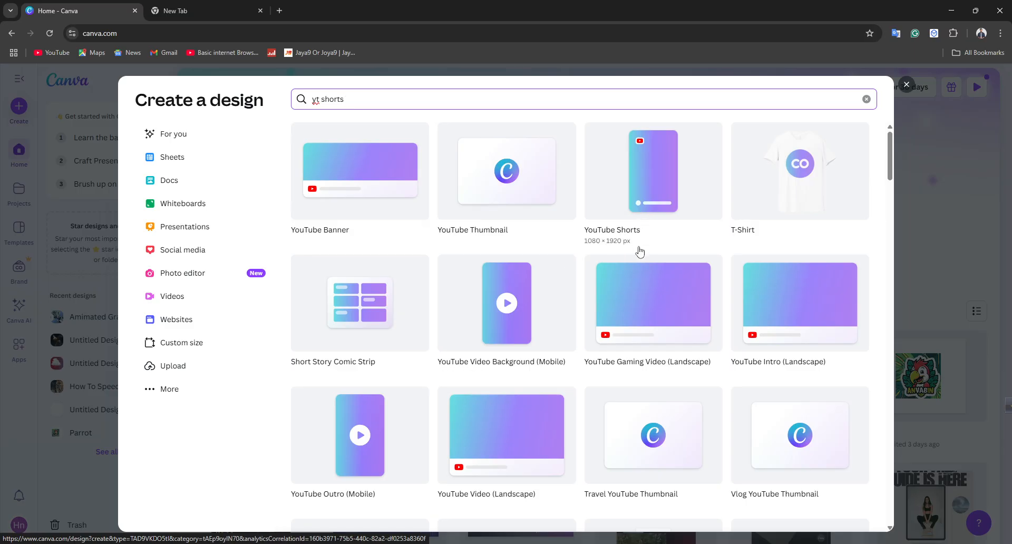
click(629, 171)
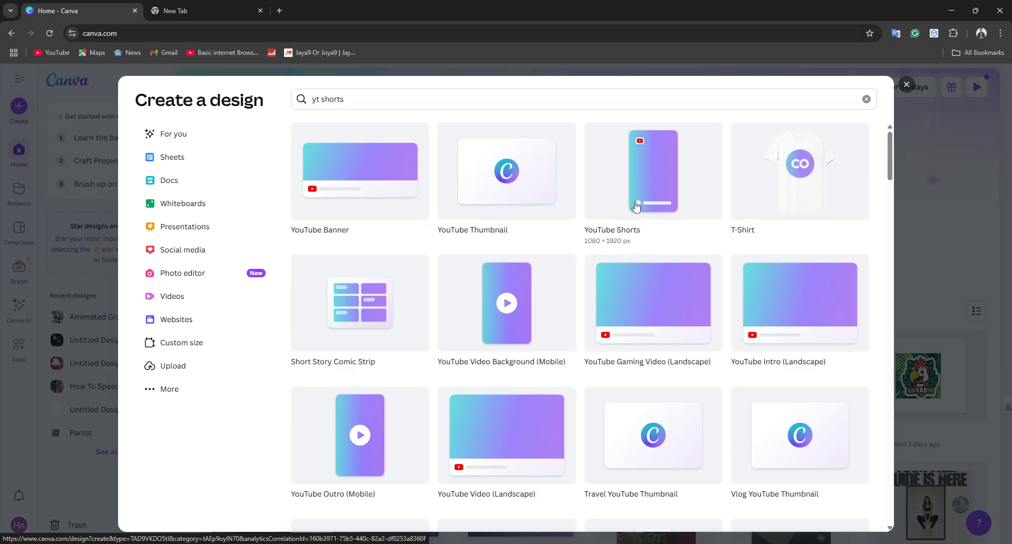
click(636, 206)
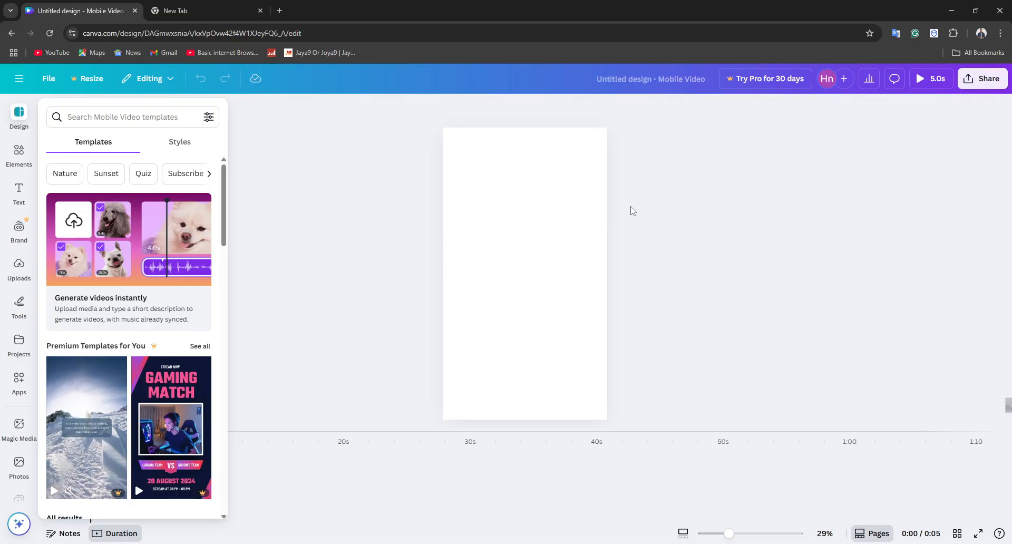
Step: Search the web for "pixabay" in the blank browser tab and open the Pixabay website
click(219, 6)
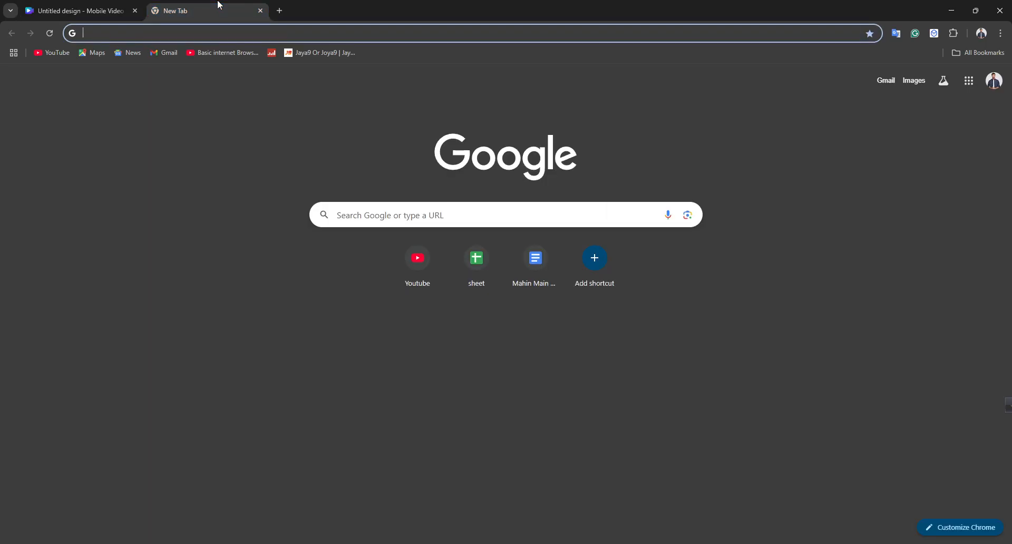
text(oi)
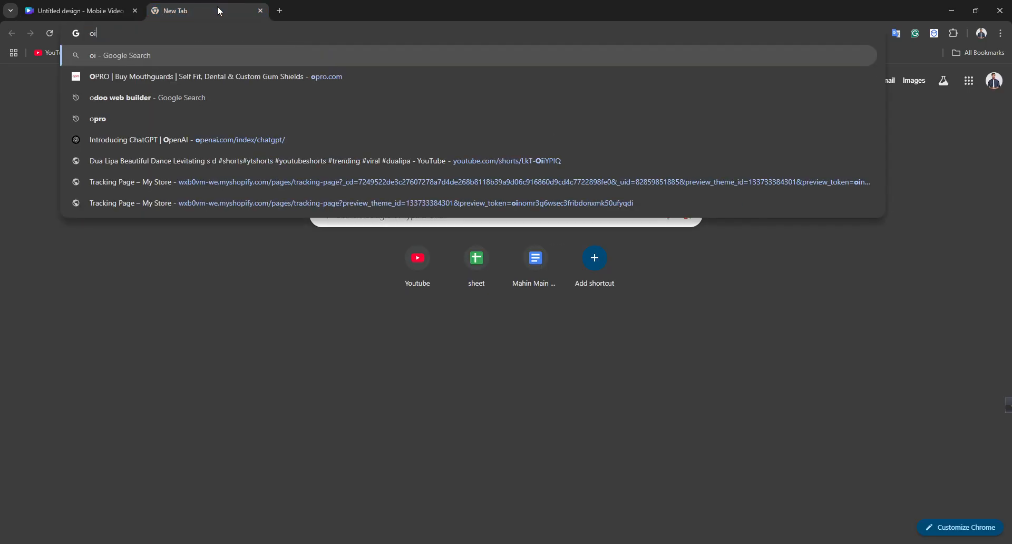
text(xabat)
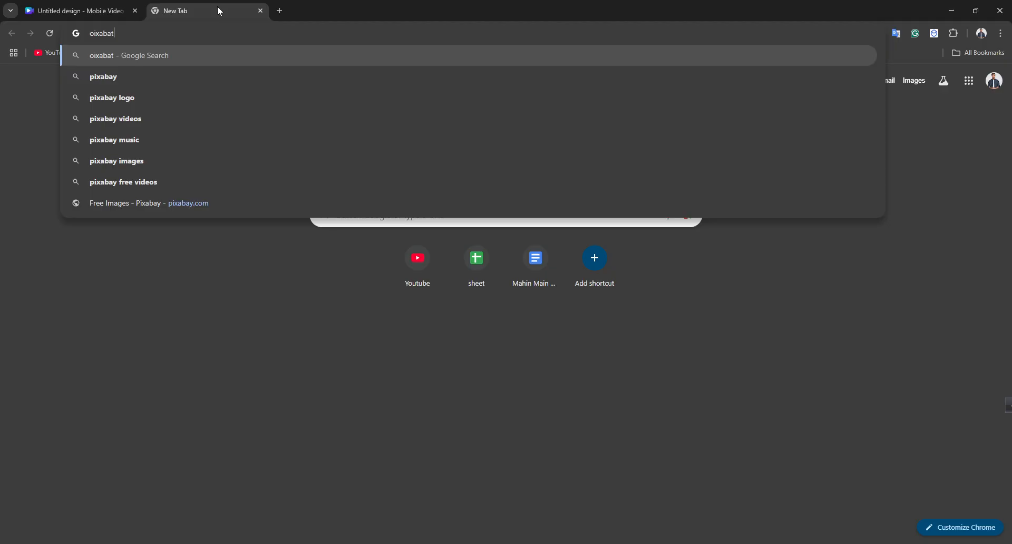
key(BackSpace)
text(y\)
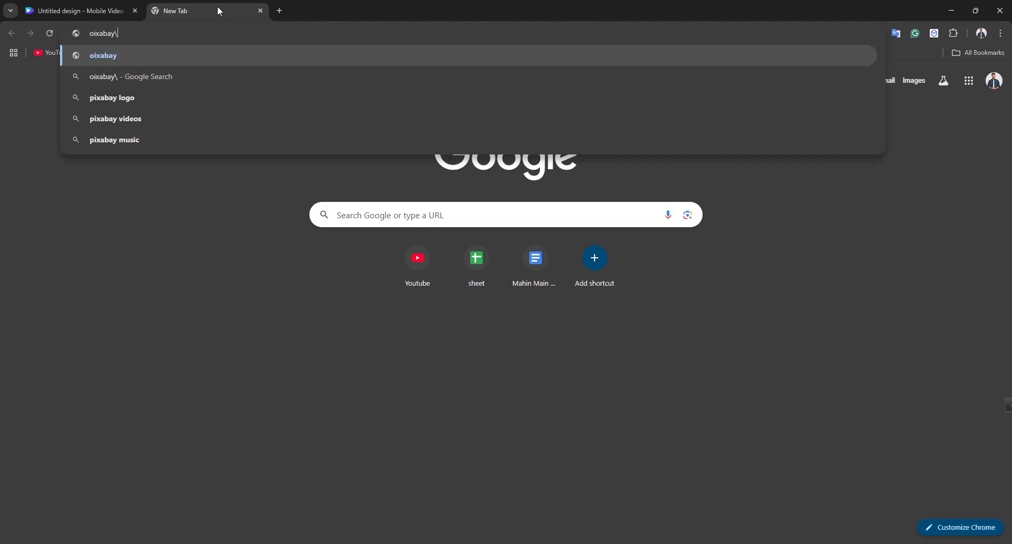
key(BackSpace)
key(BackSpace)
key(BackSpace)
key(BackSpace)
key(BackSpace)
key(BackSpace)
key(BackSpace)
key(BackSpace)
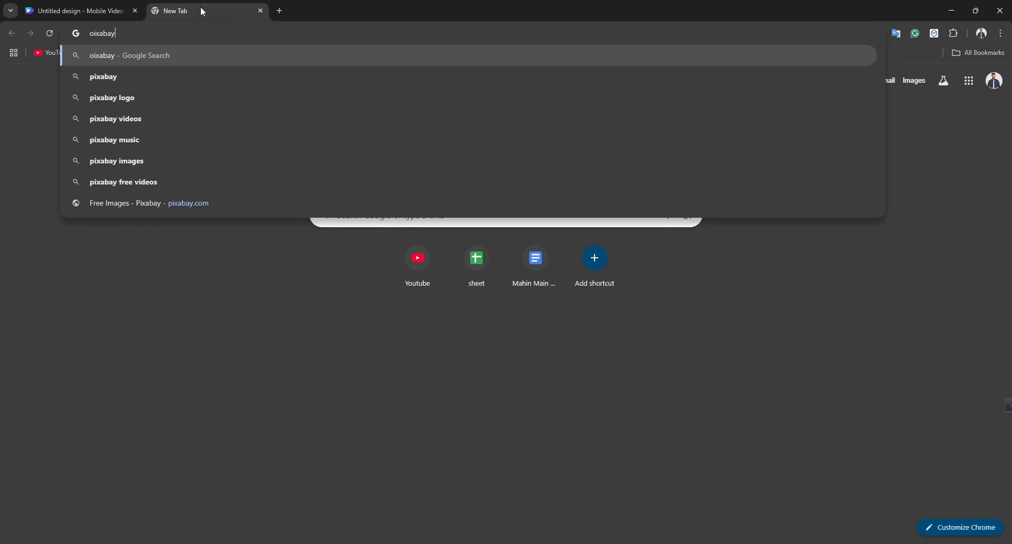
text(pi)
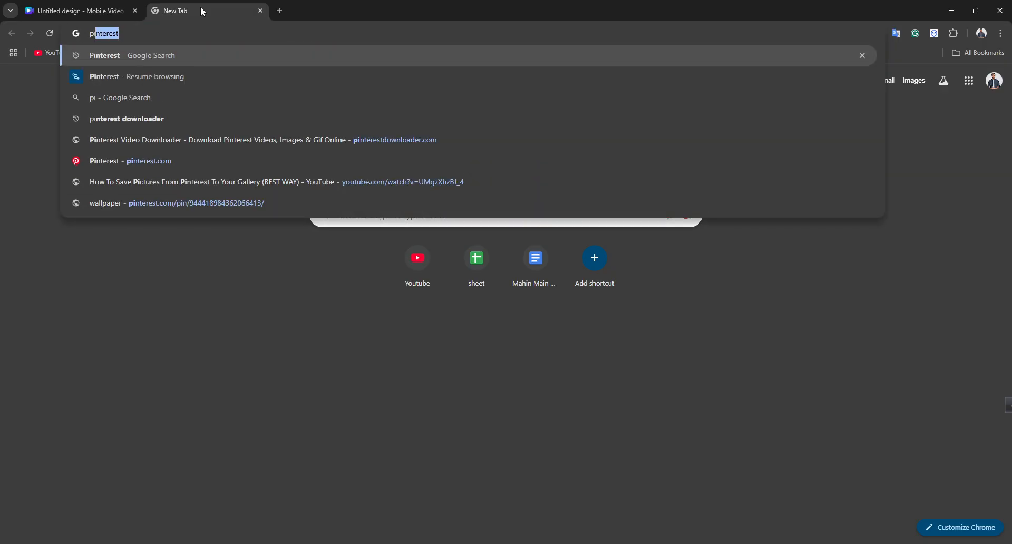
text(xabay)
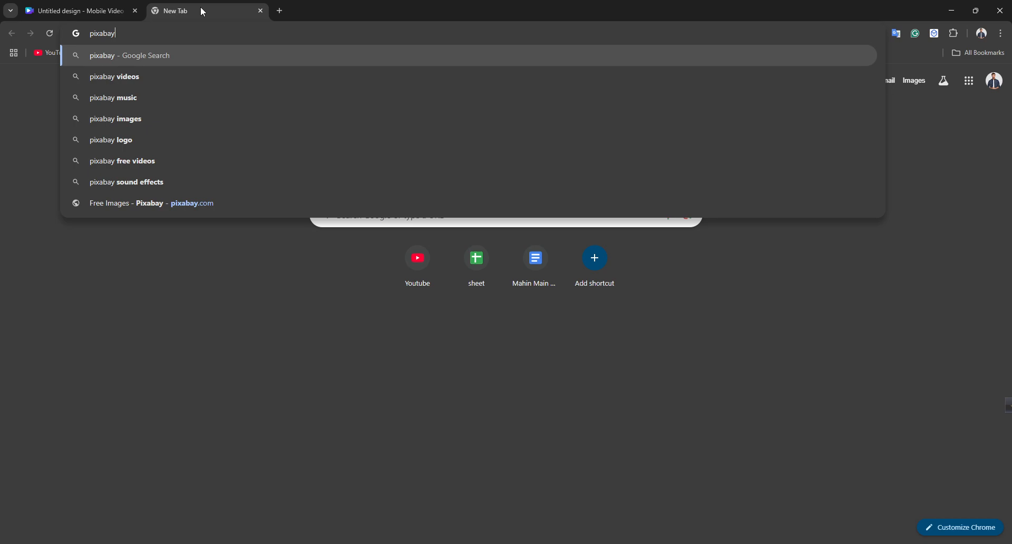
key(Return)
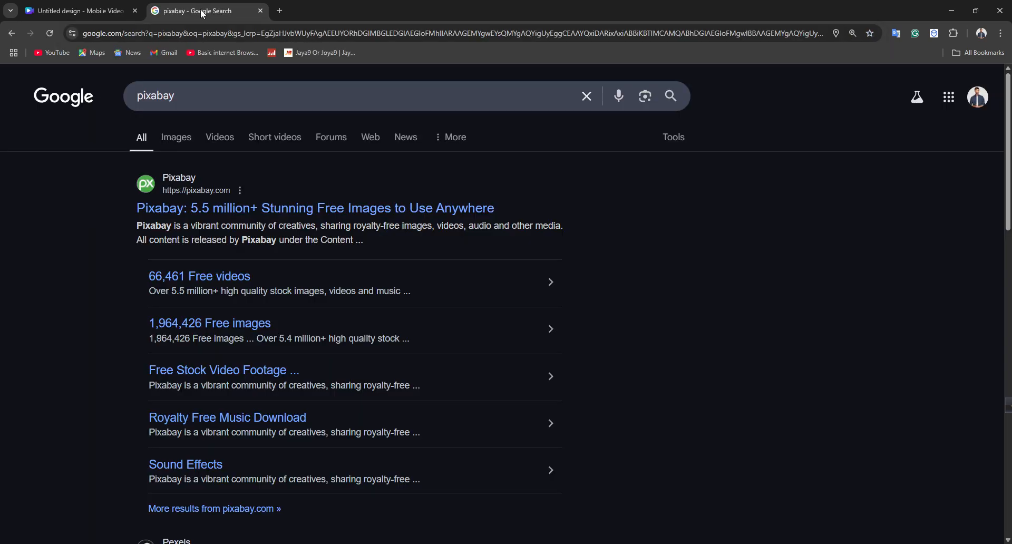
click(186, 205)
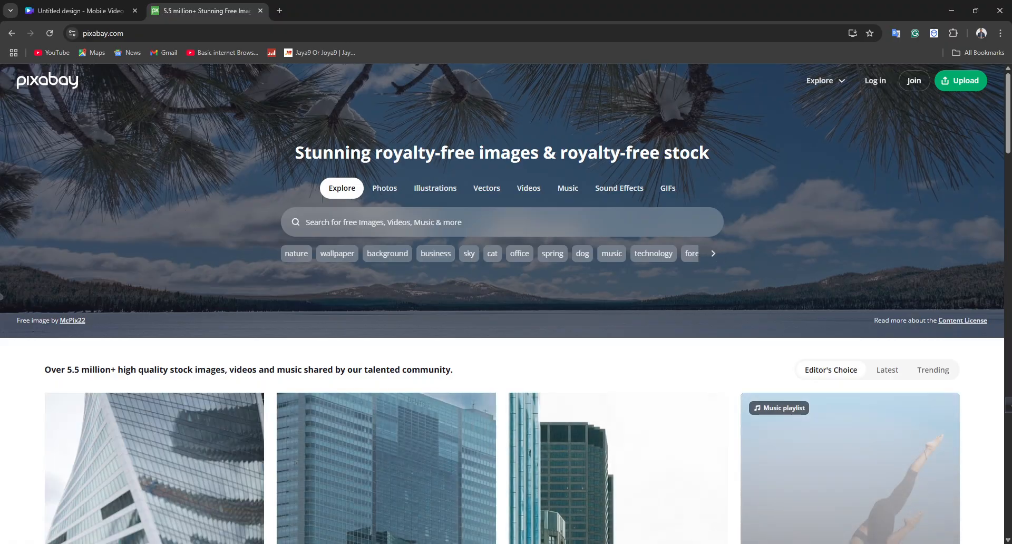
Step: Search Pixabay for "beach video"
click(425, 214)
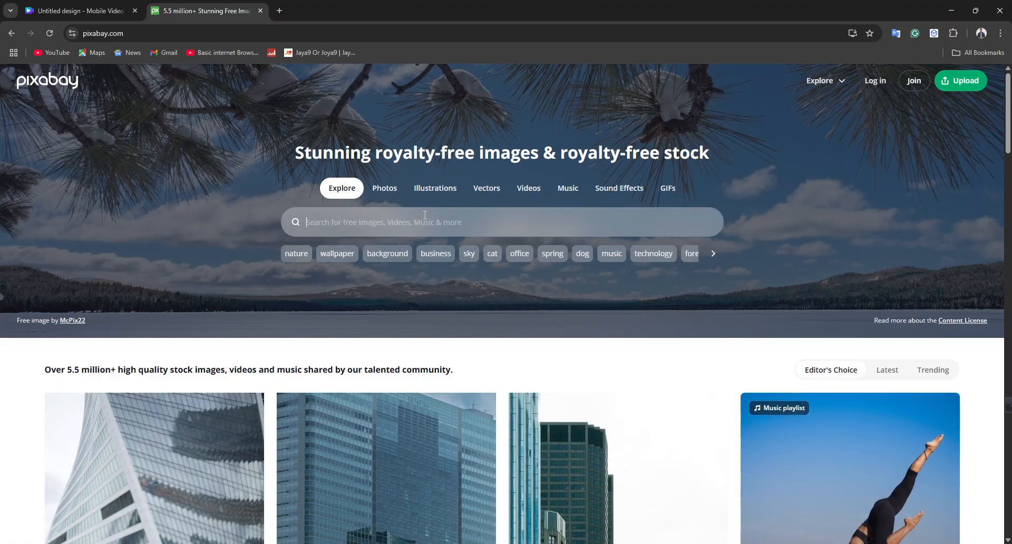
text(bea)
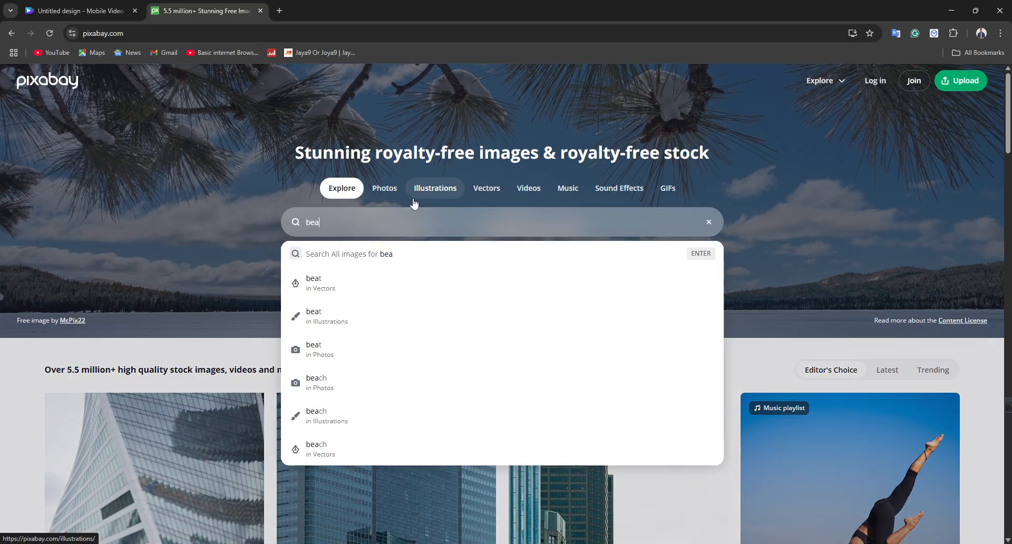
text(ch video)
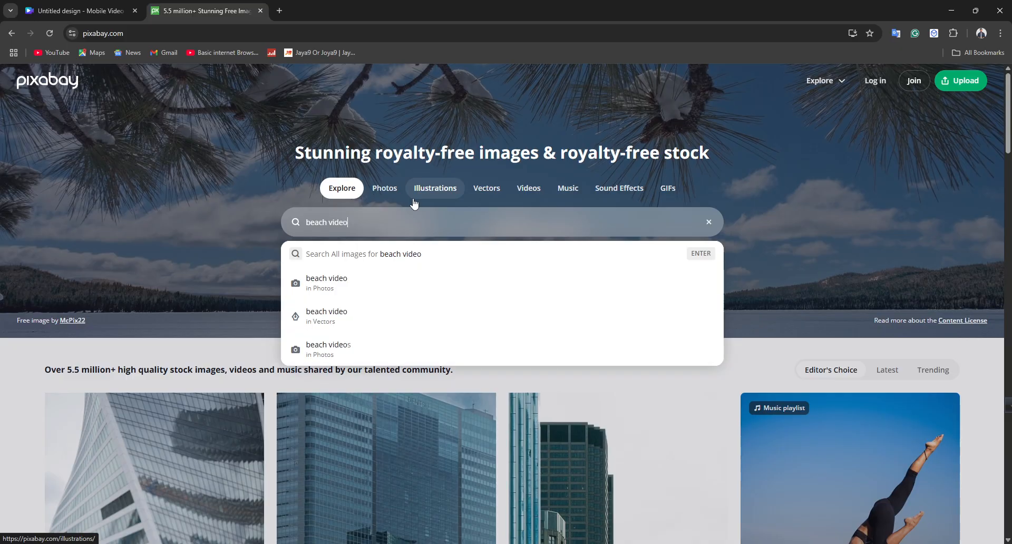
key(Return)
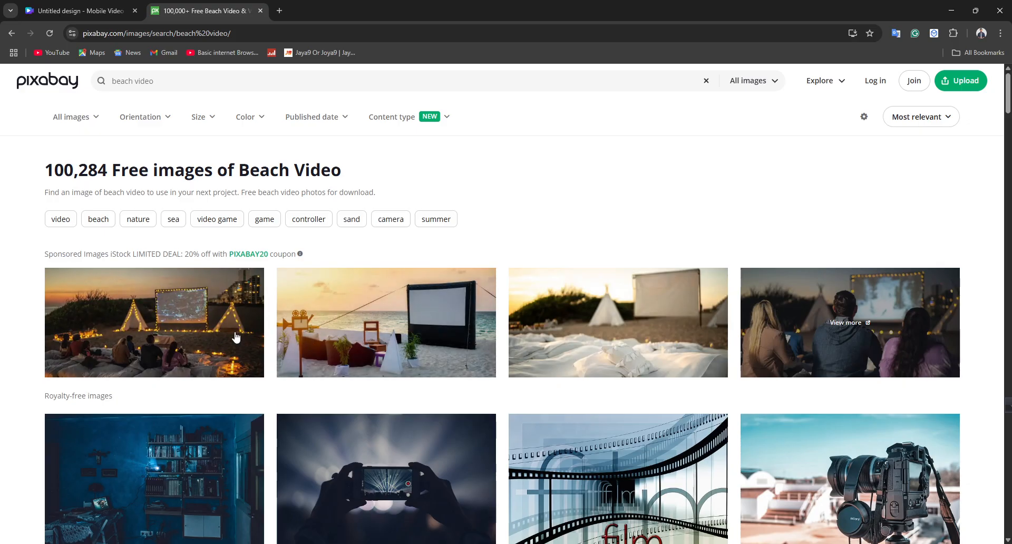
Step: Open the tropical beach cinema photo and the outdoor movie group photo from the sponsored results in separate tabs
scroll(226, 343, down, 5)
scroll(398, 274, up, 3)
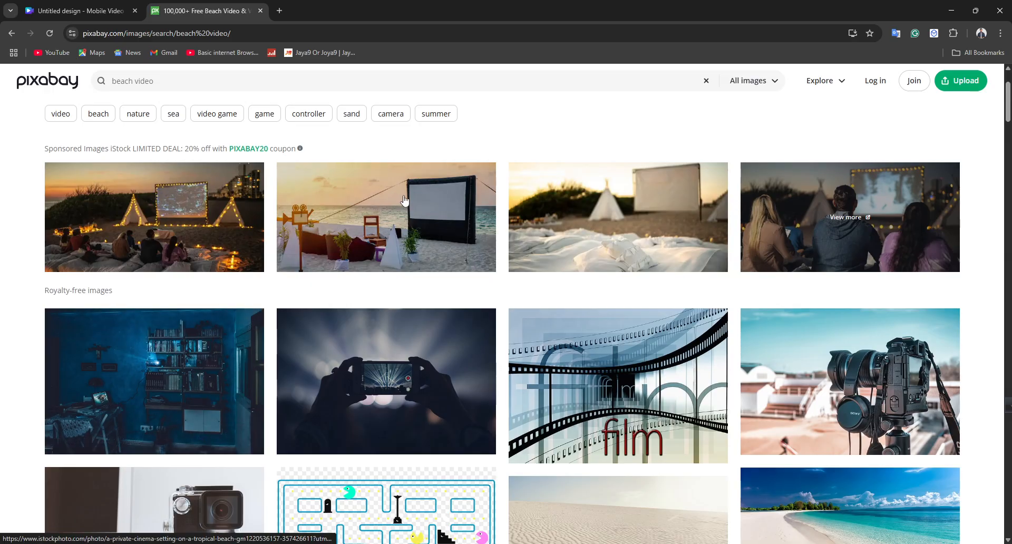
click(307, 260)
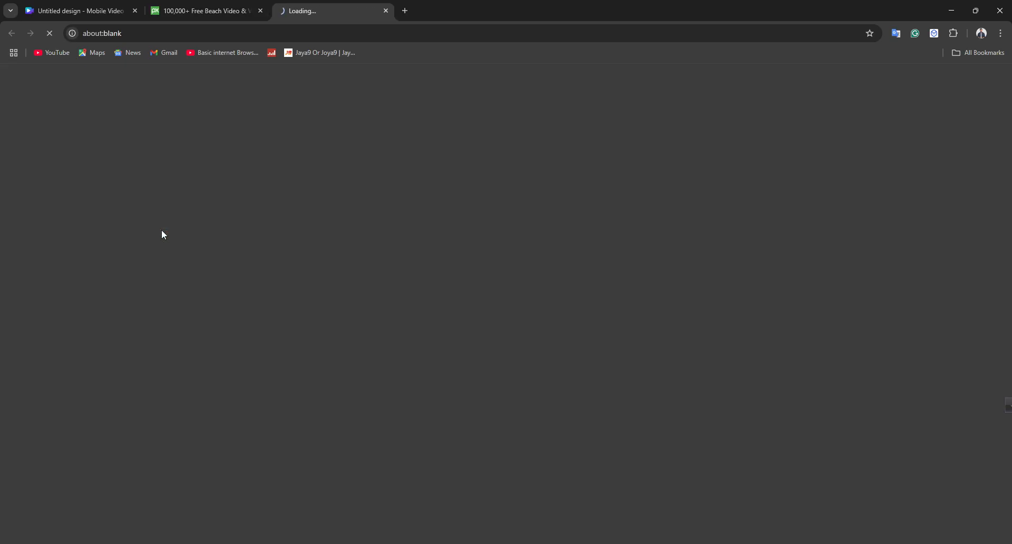
click(210, 16)
click(359, 206)
click(444, 9)
right_click(473, 324)
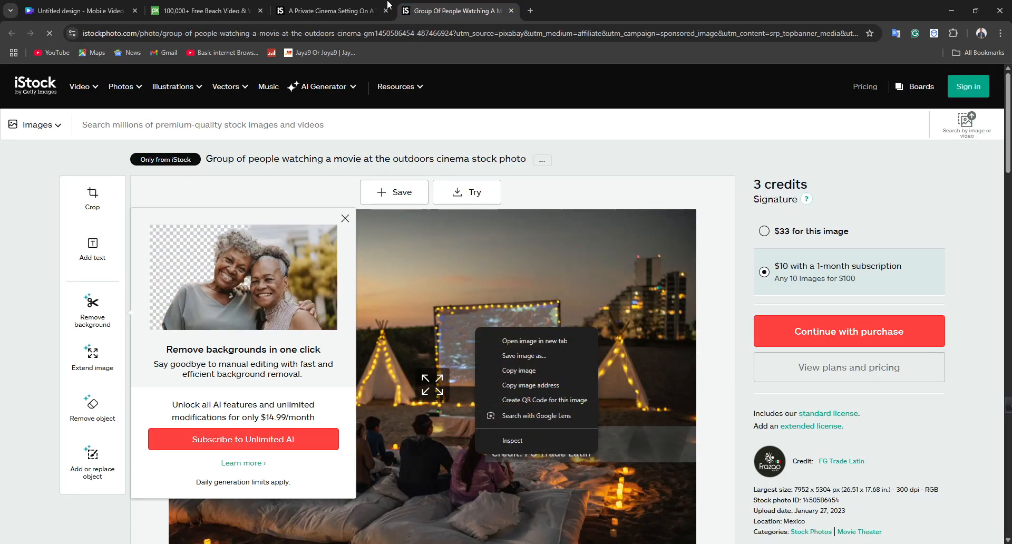
click(329, 10)
right_click(371, 263)
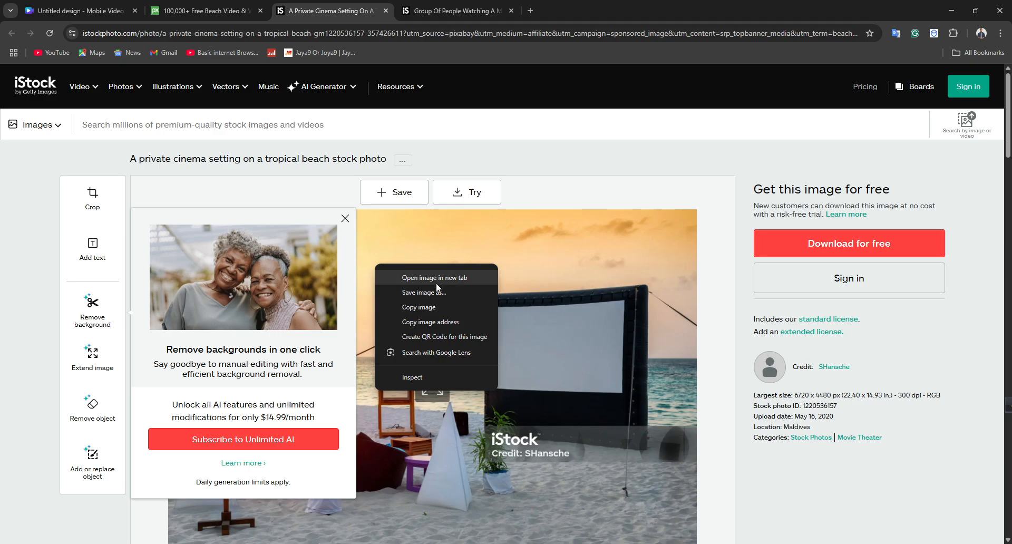
click(433, 292)
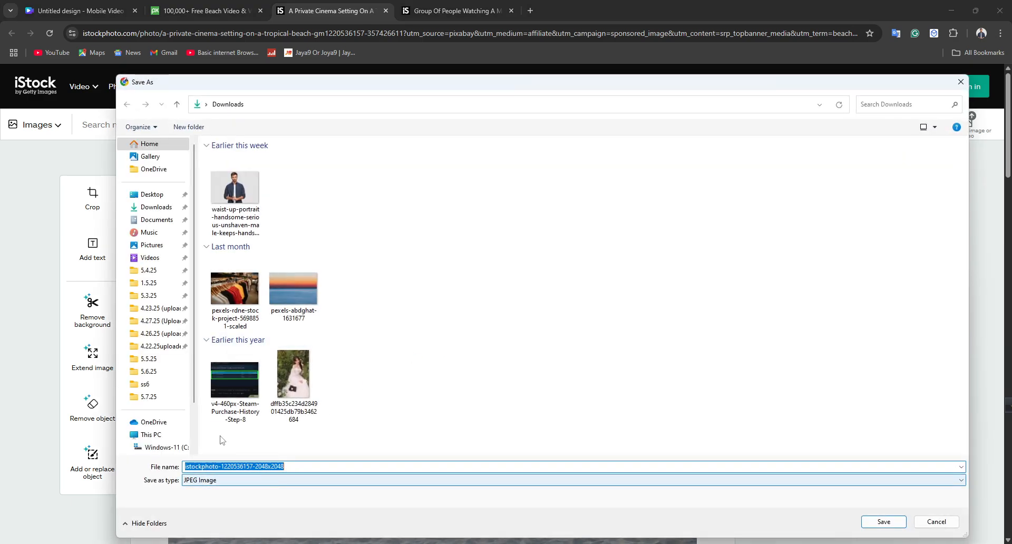
click(884, 521)
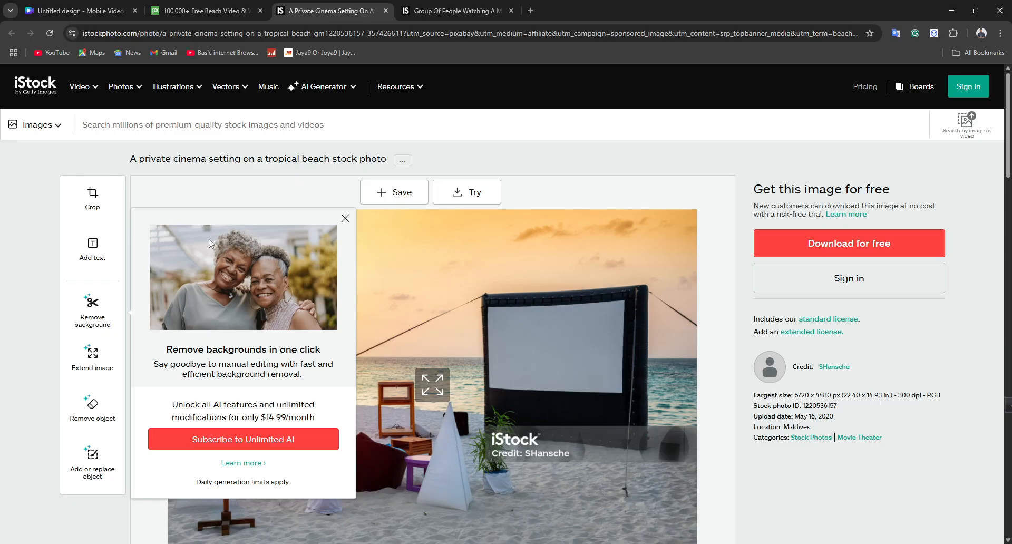
click(114, 17)
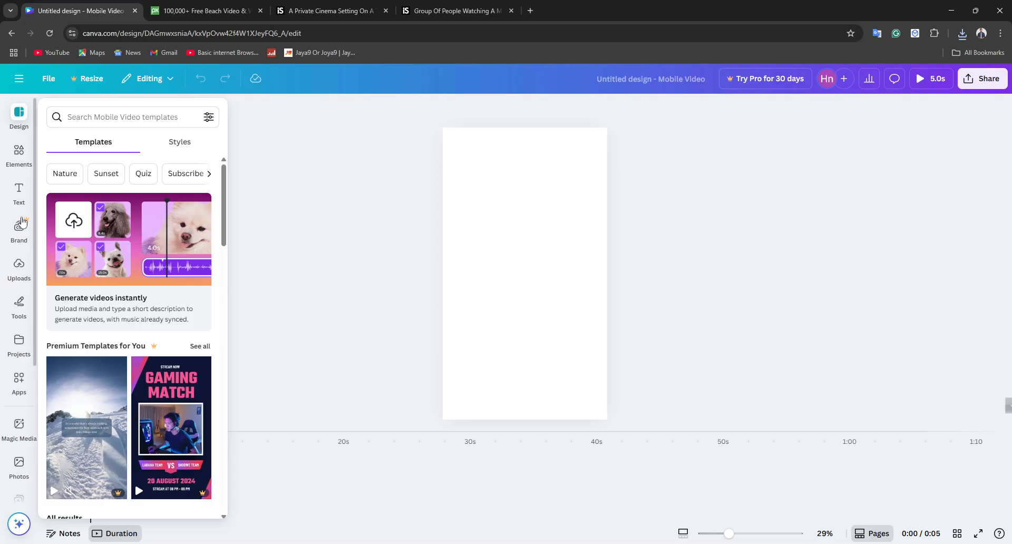
scroll(158, 343, down, 2)
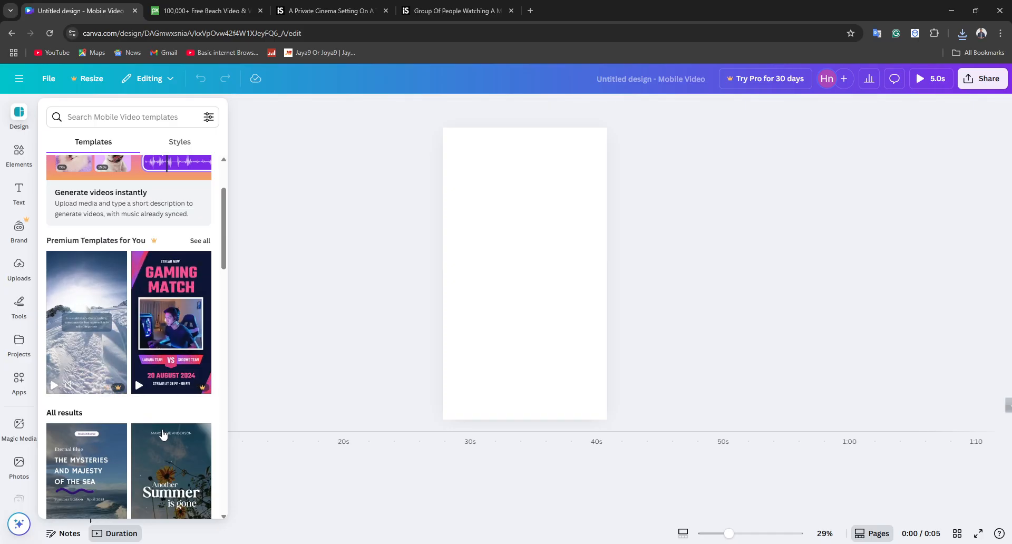
scroll(158, 327, down, 3)
scroll(154, 315, up, 3)
scroll(154, 315, up, 1)
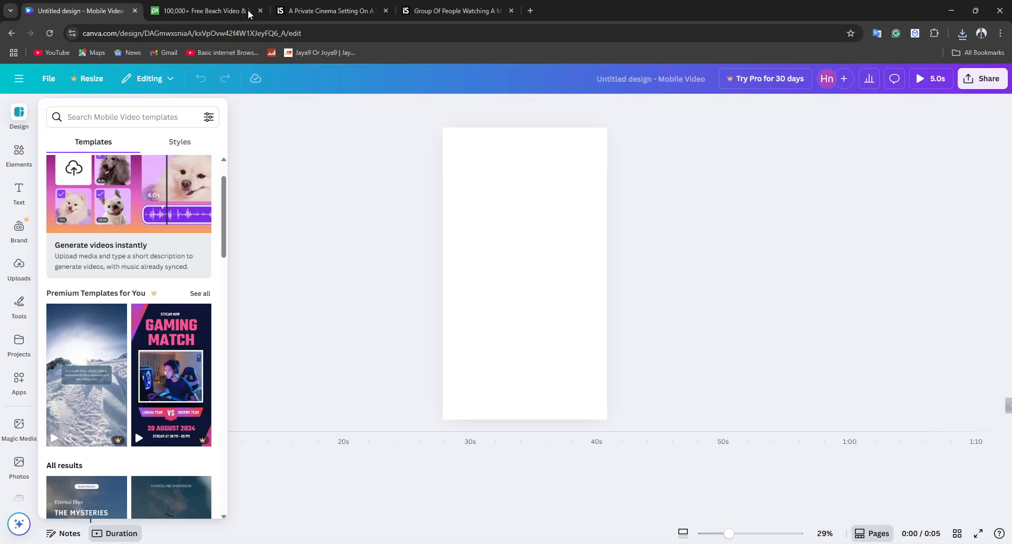
click(464, 216)
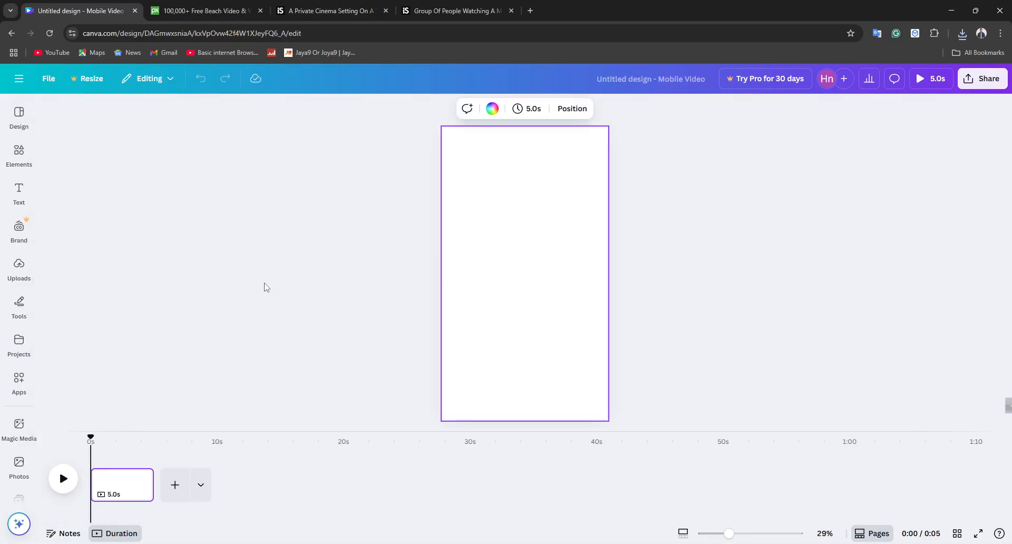
click(19, 267)
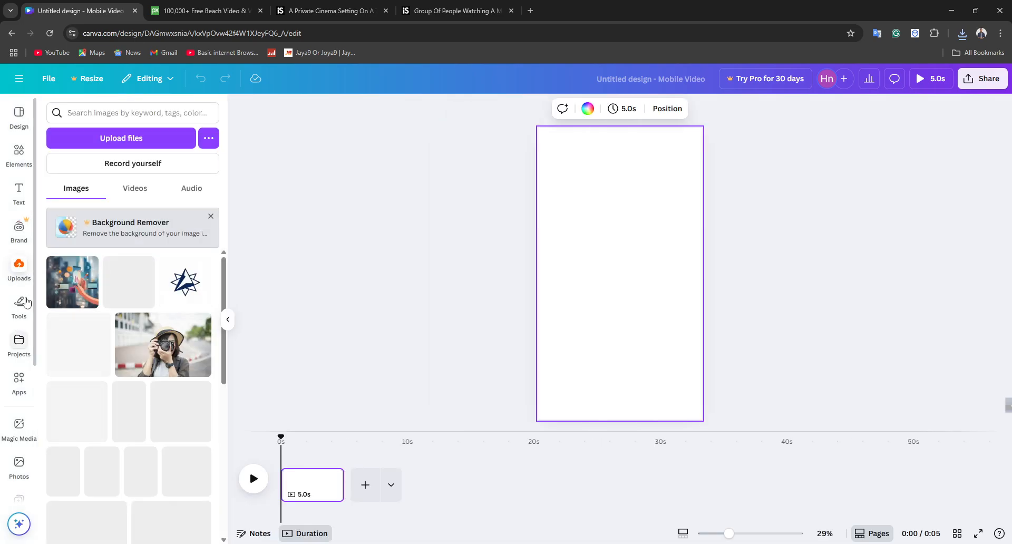
click(115, 138)
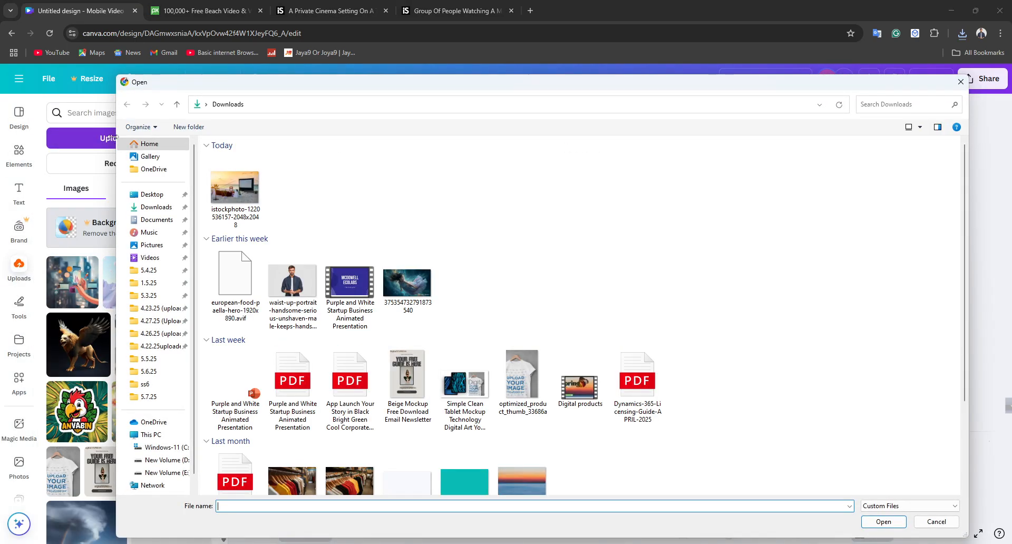
click(246, 188)
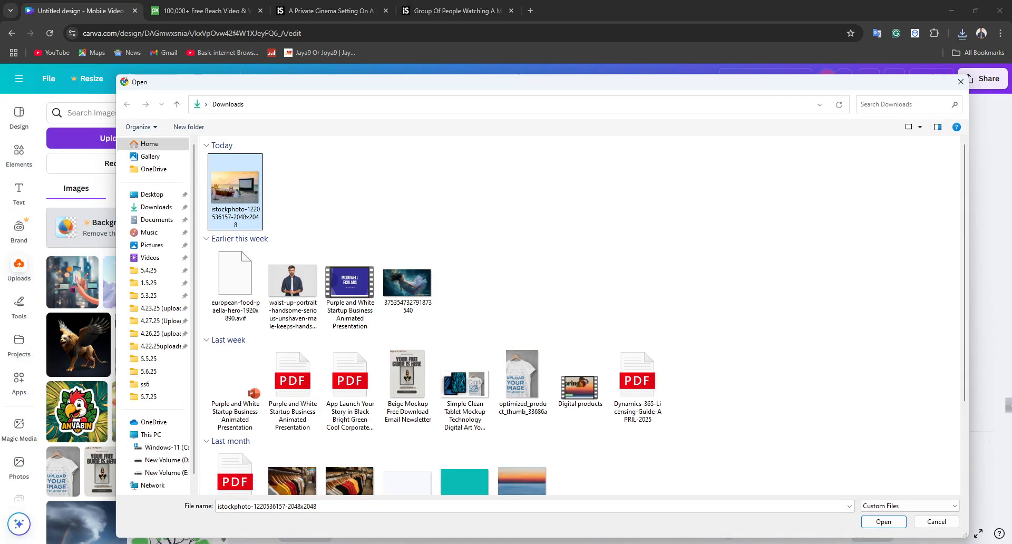
click(871, 522)
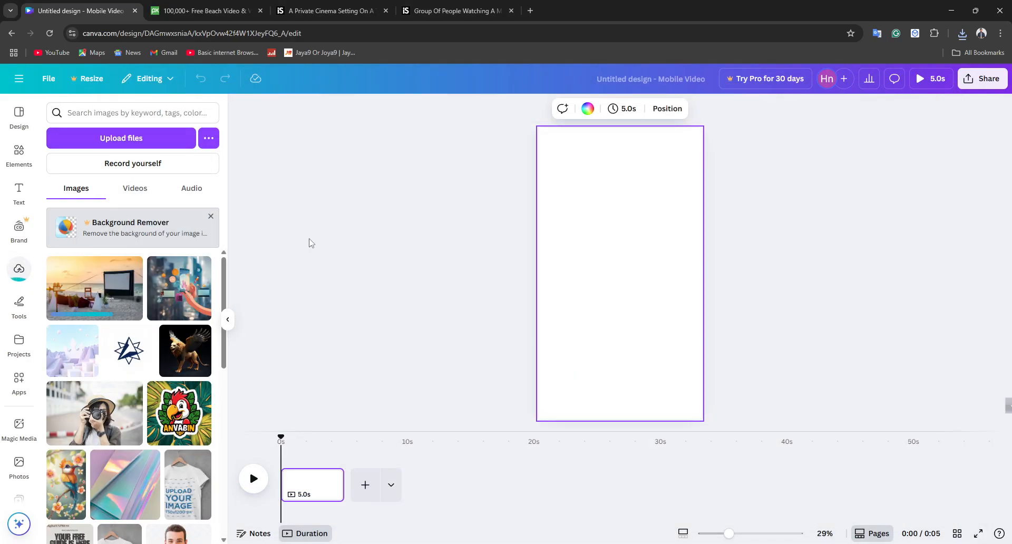
Step: Place the uploaded beach cinema photo in the Canva design and enlarge it to cover the whole page
click(232, 10)
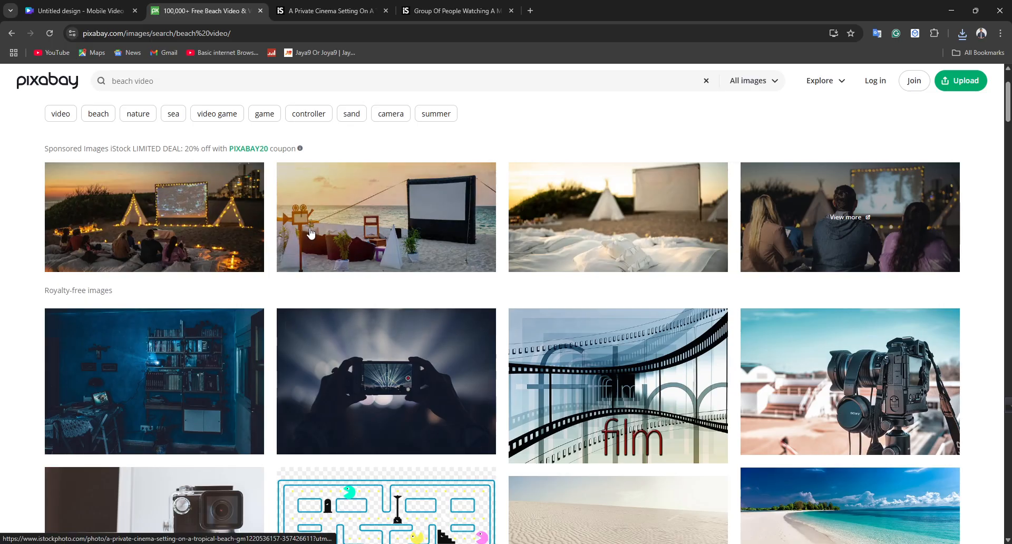
scroll(312, 235, up, 2)
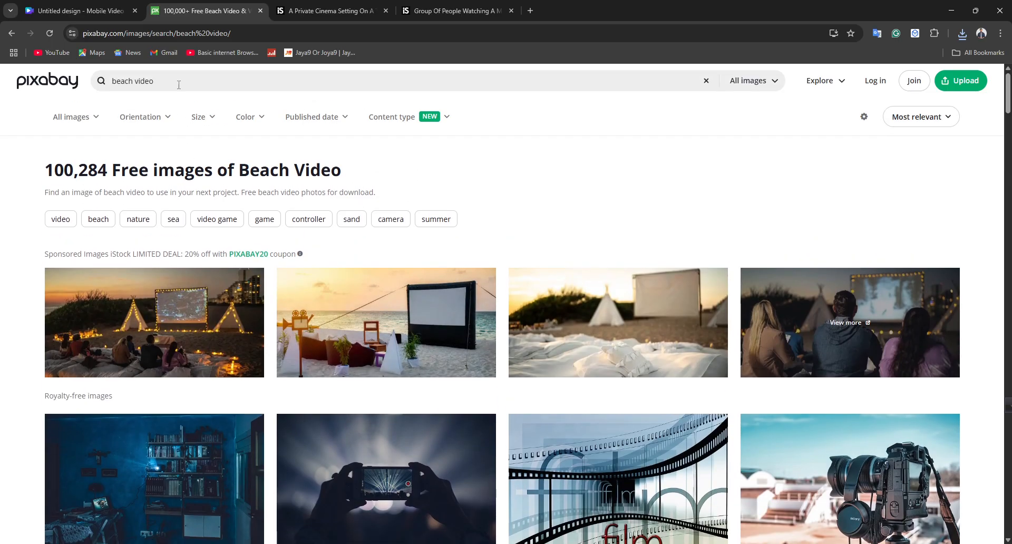
drag(79, 4, 452, 210)
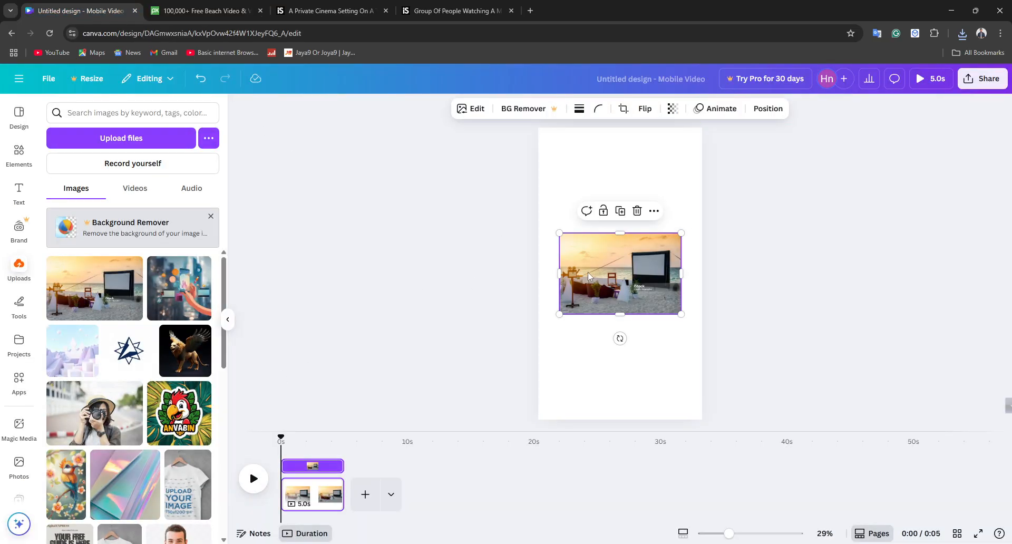
drag(620, 273, 598, 160)
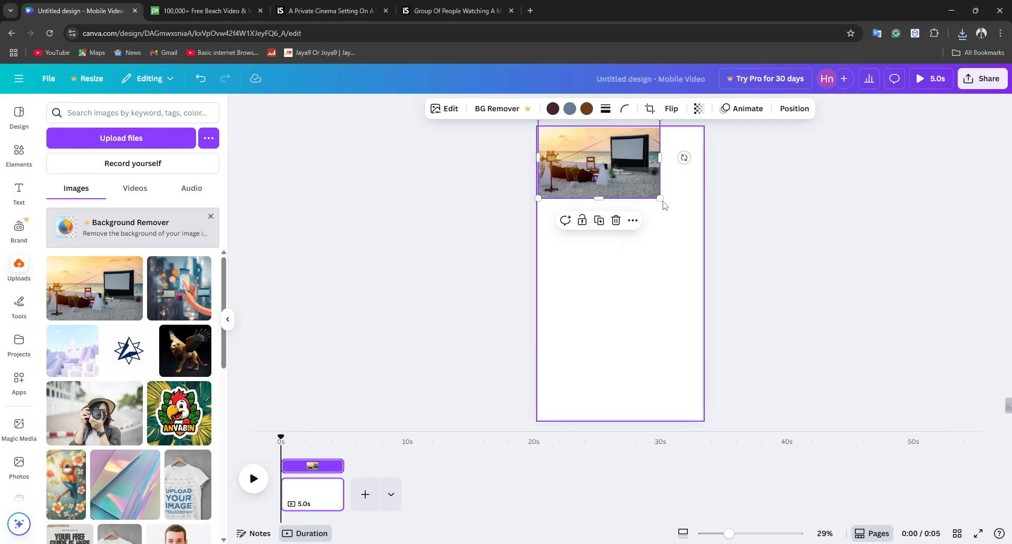
drag(660, 198, 954, 393)
mouse_move(590, 227)
mouse_down()
mouse_move(583, 244)
mouse_move(574, 216)
mouse_up()
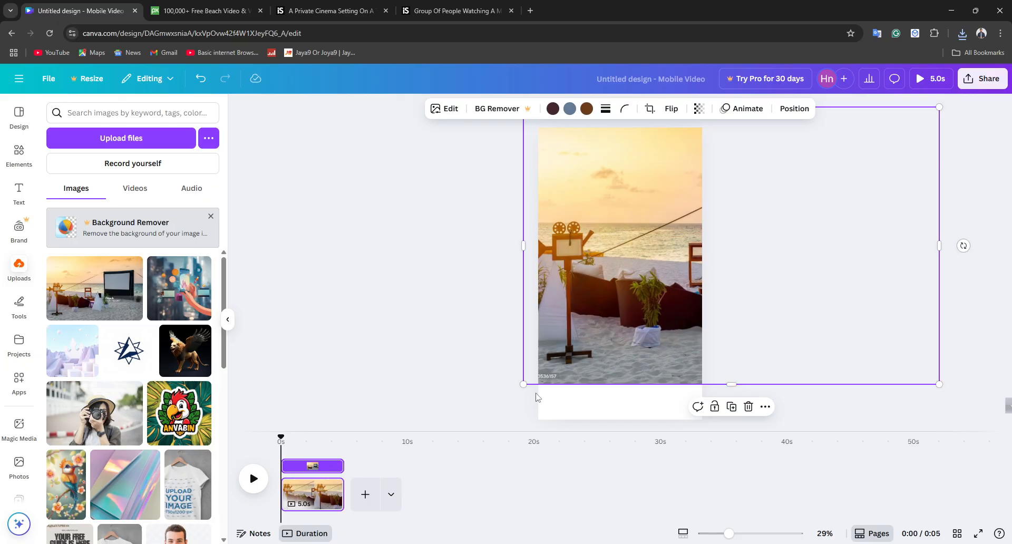
drag(524, 385, 465, 422)
Step: Search Pixabay for "beach video yt shorts format" and look through the resulting images
click(206, 11)
click(189, 81)
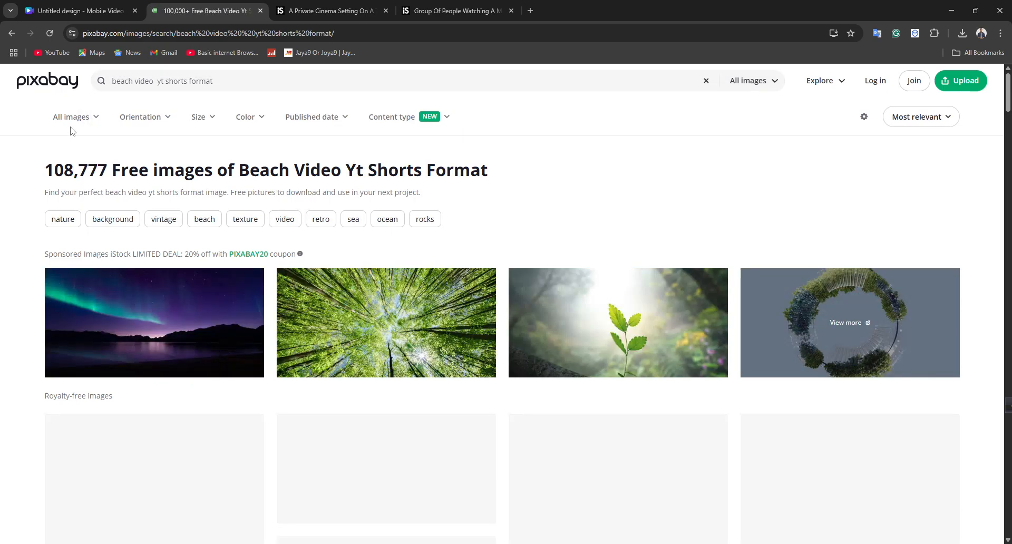
scroll(718, 355, down, 2)
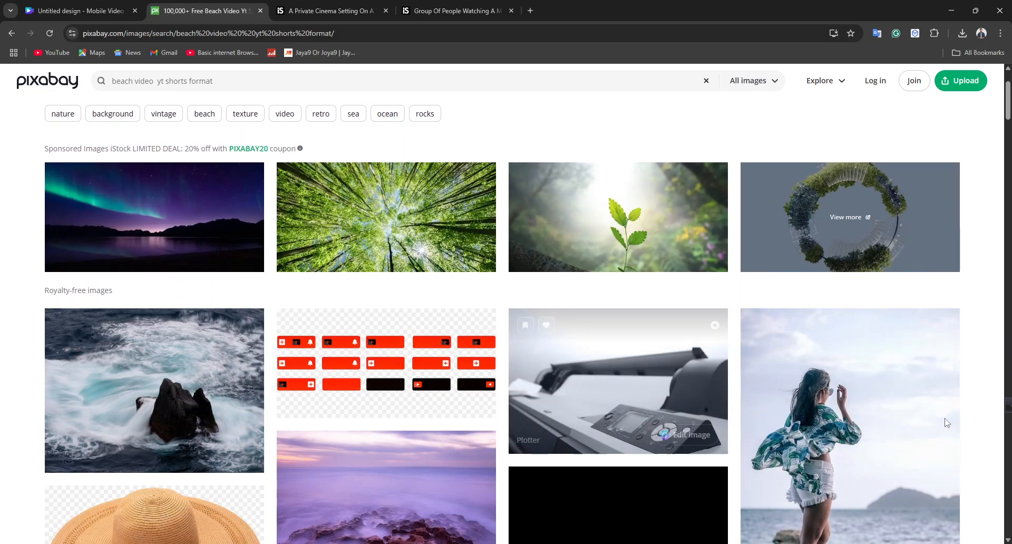
scroll(874, 253, down, 4)
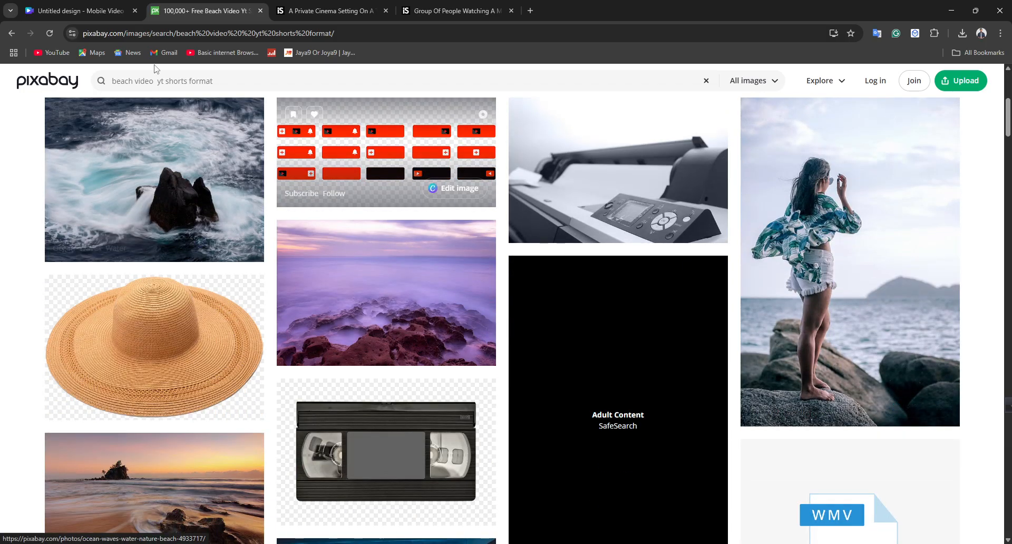
Step: Return to the Canva design, preview its playback, and delete the beach cinema photo from the page
click(79, 11)
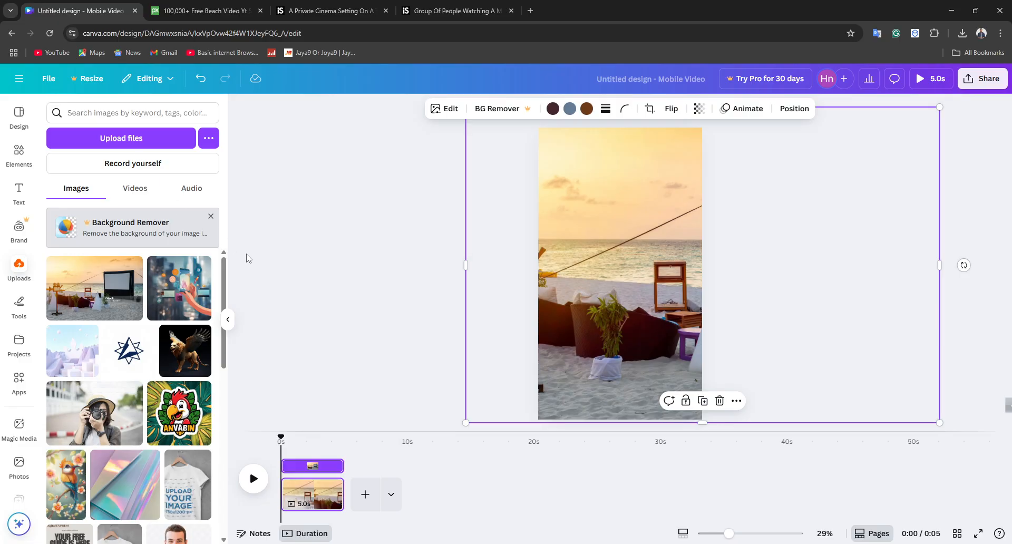
click(378, 251)
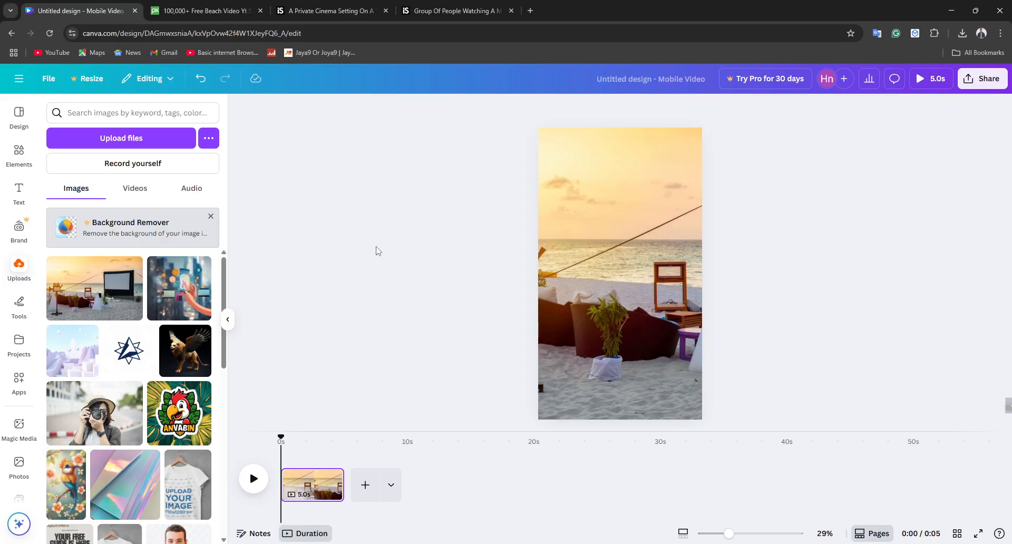
click(257, 481)
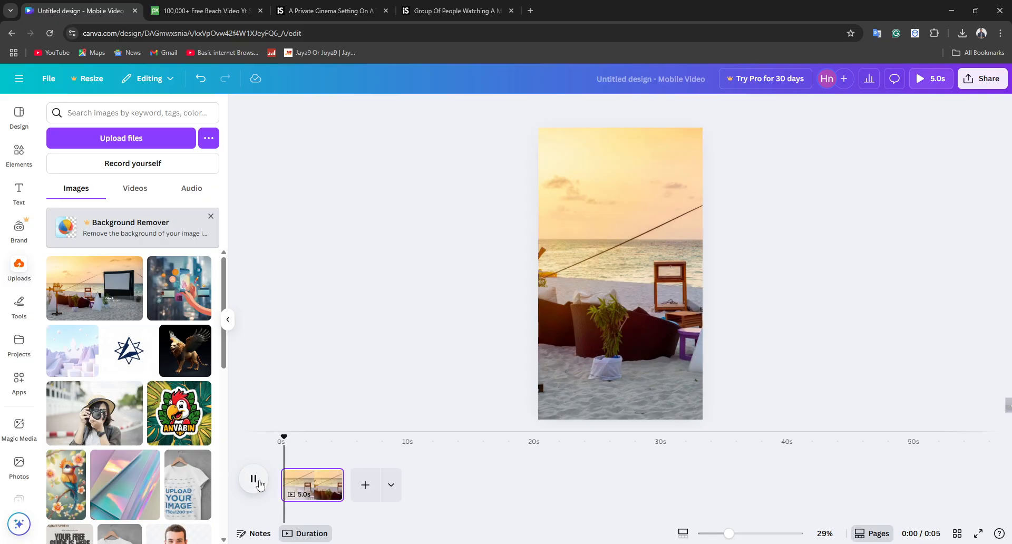
click(257, 480)
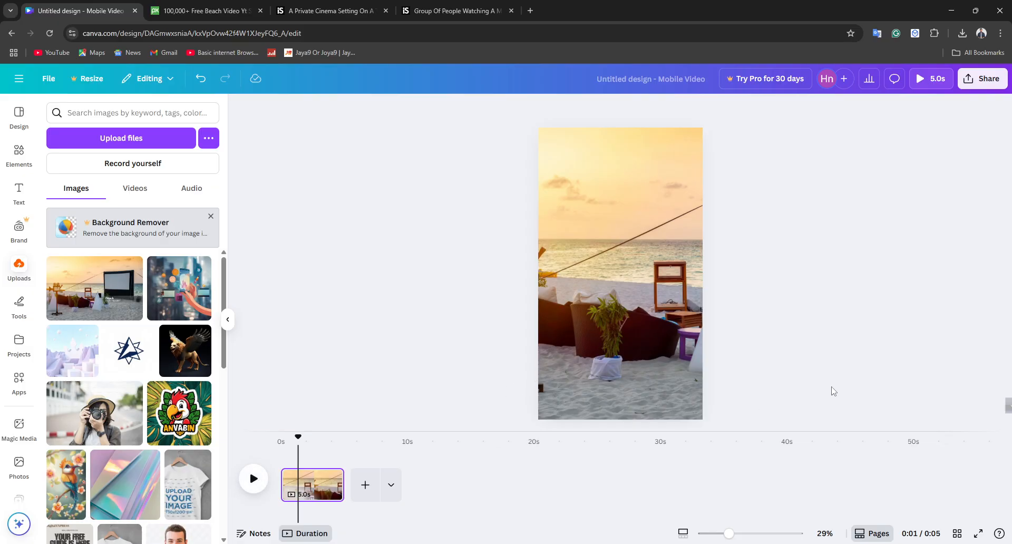
click(677, 228)
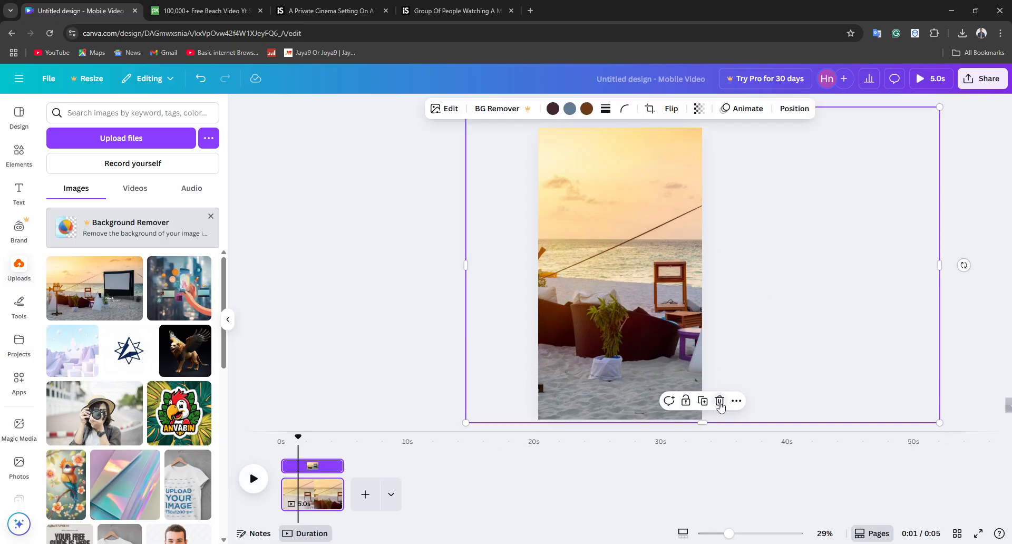
click(720, 403)
Step: Browse the Nature videos in the elements library and place the clip of the man in a yellow beanie at the page's upper edge
click(19, 194)
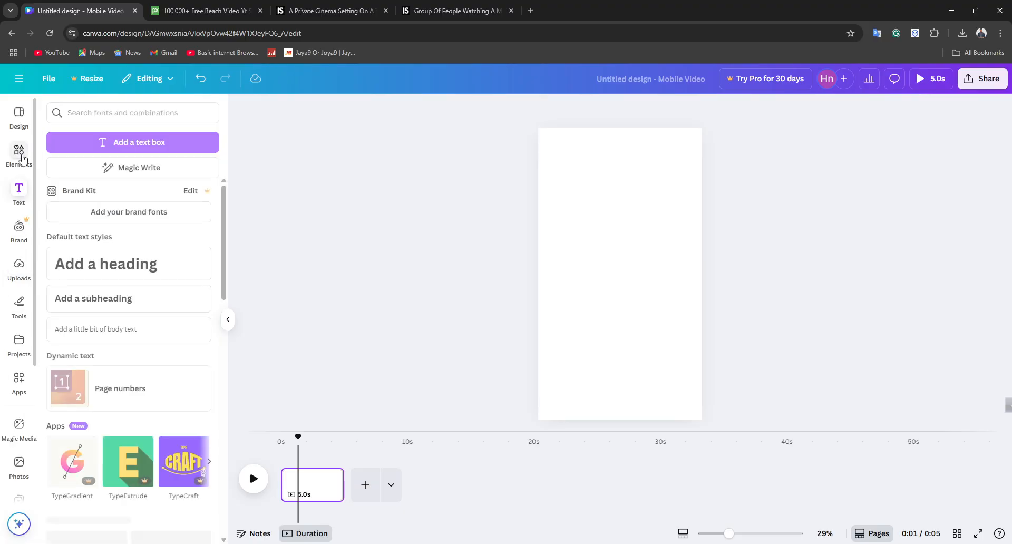
click(22, 158)
click(51, 111)
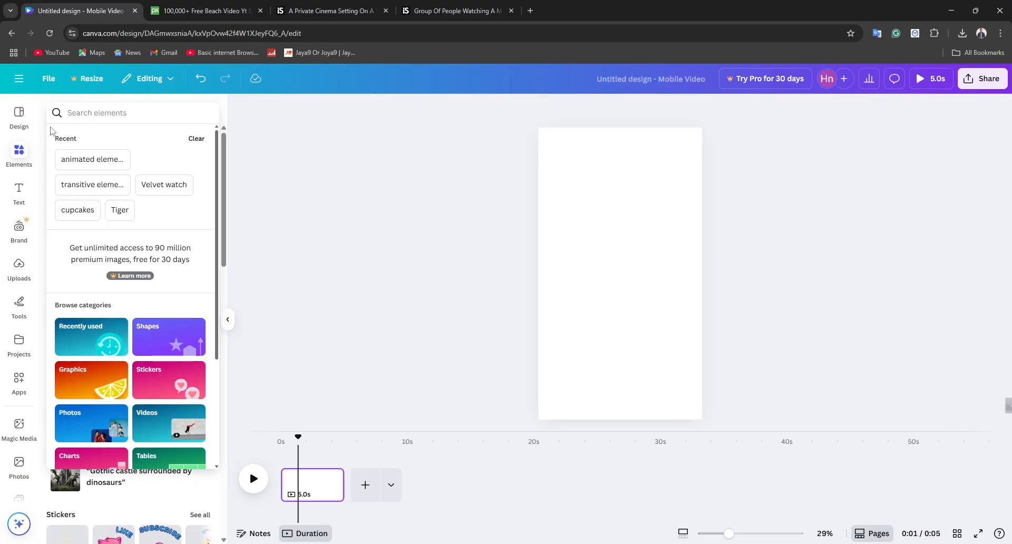
click(175, 429)
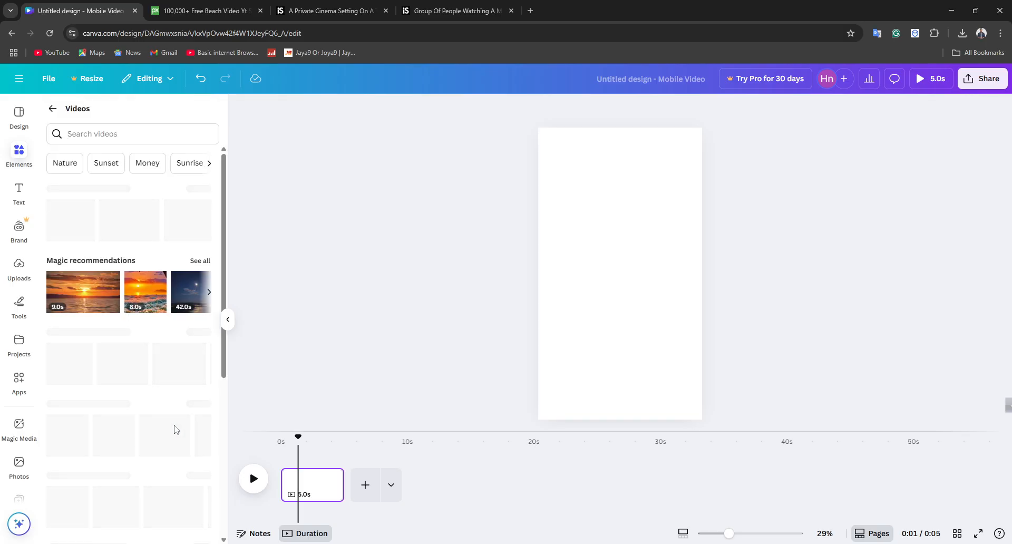
click(75, 161)
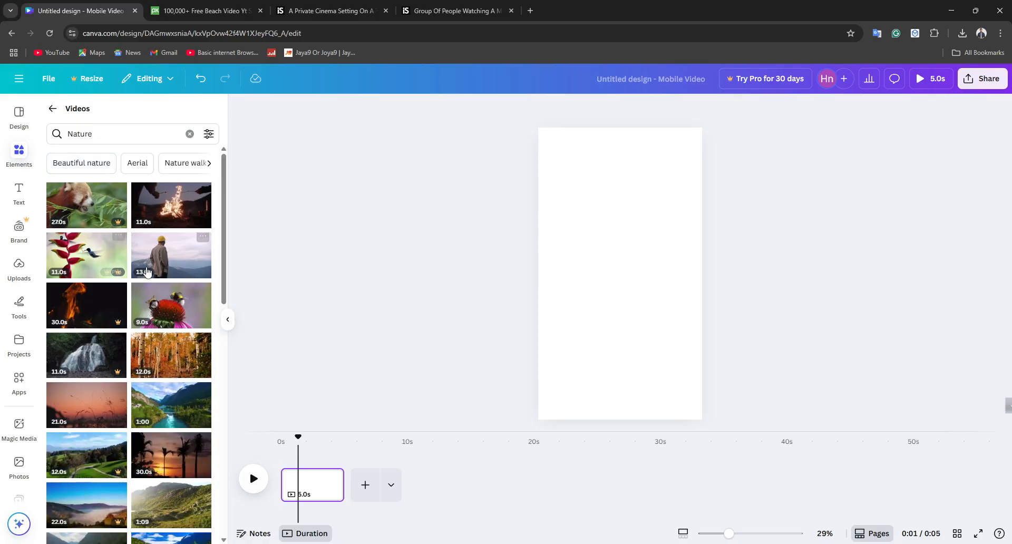
drag(176, 270, 571, 151)
Step: Search the videos for "Nature yt shorts" and replace the yellow beanie clip with the 39.0s spiral galaxy and ship clip
click(96, 132)
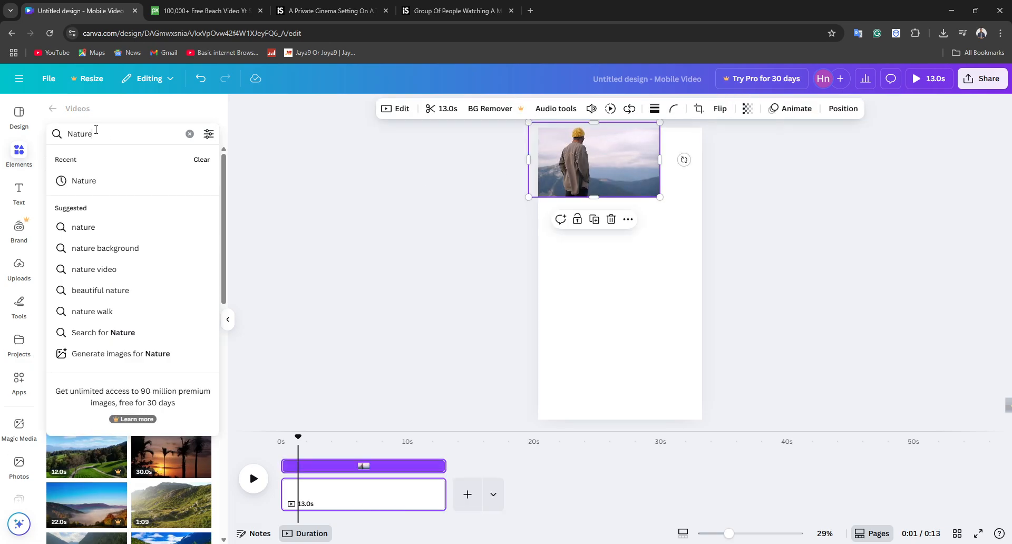
text(yt shorts)
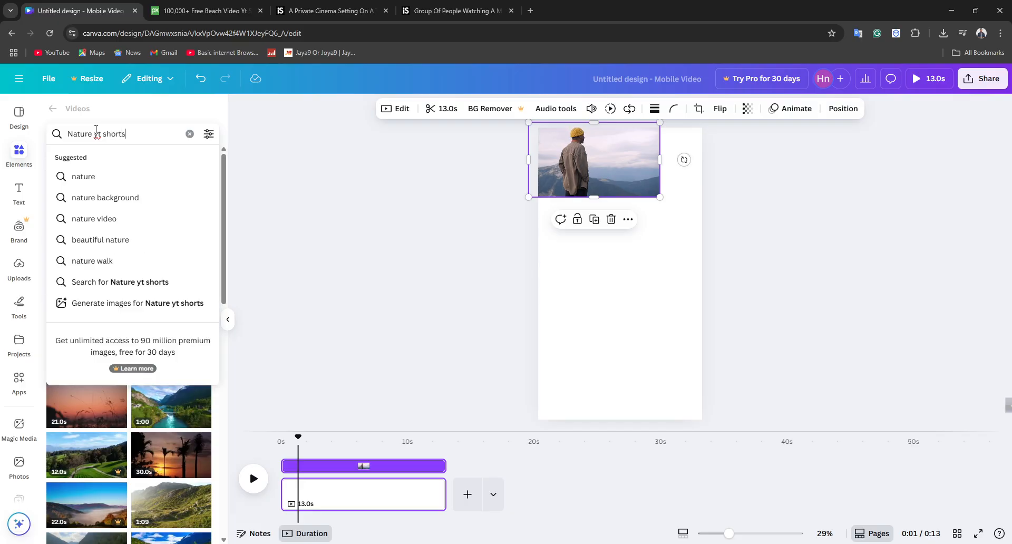
key(Return)
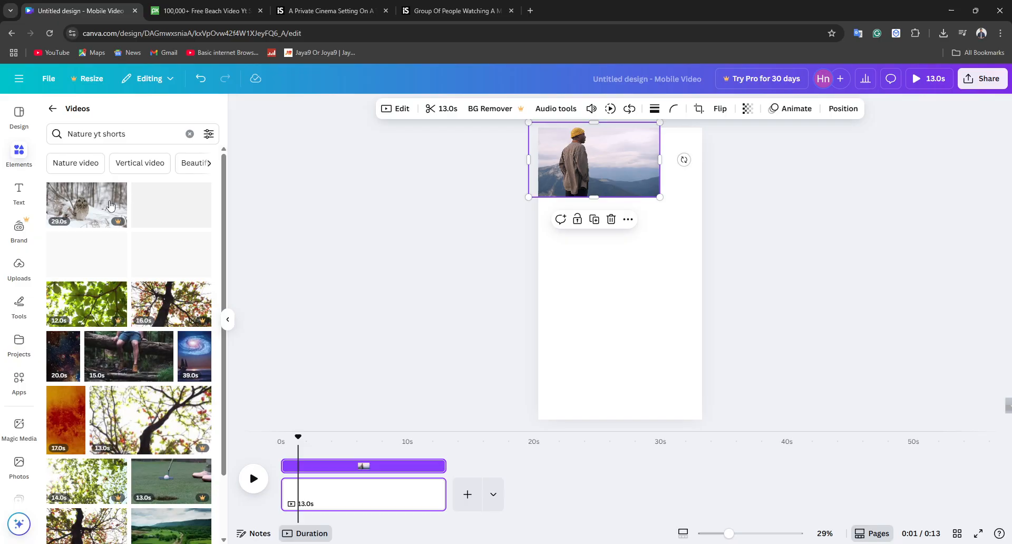
click(196, 358)
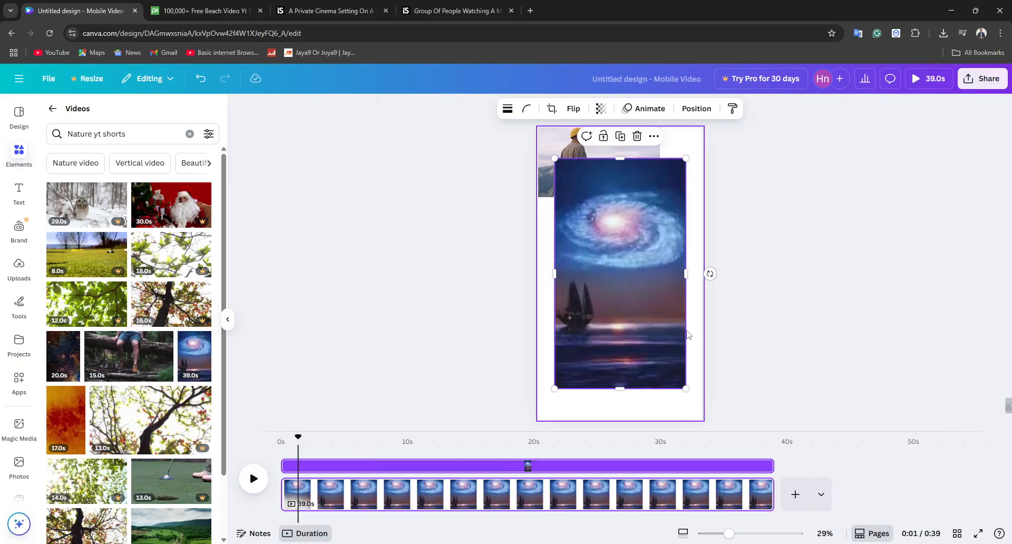
drag(672, 289, 679, 339)
click(641, 184)
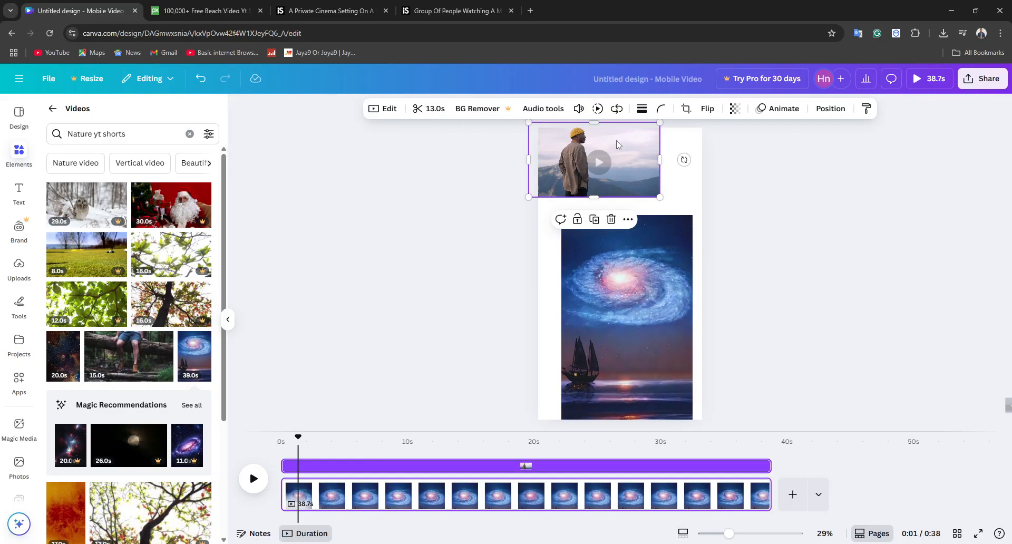
click(611, 219)
Step: Move and resize the galaxy clip to fill the vertical page, and preview its playback
drag(637, 284, 610, 190)
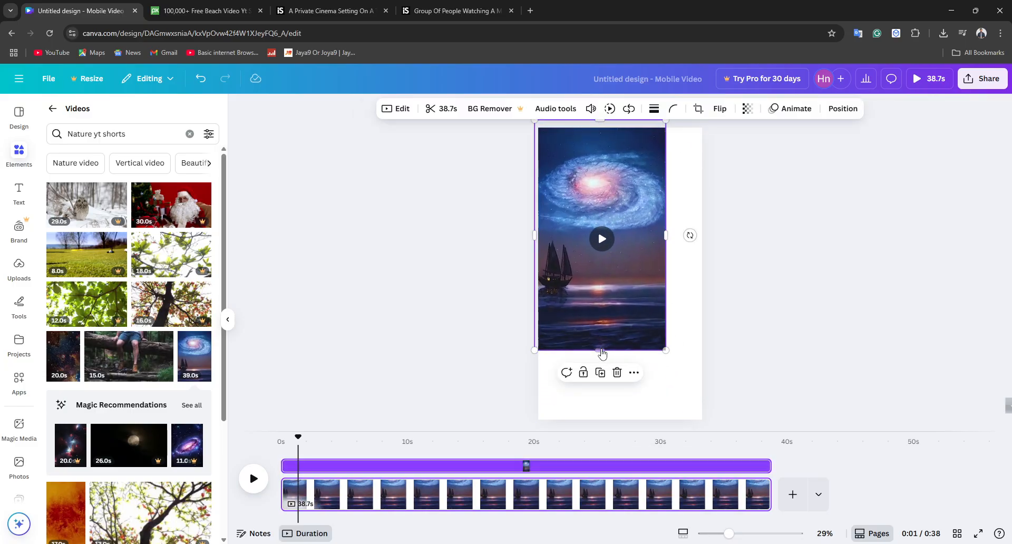
click(601, 354)
drag(601, 352, 647, 425)
drag(666, 274, 703, 273)
mouse_move(662, 320)
mouse_down()
mouse_move(666, 286)
mouse_move(662, 318)
mouse_up()
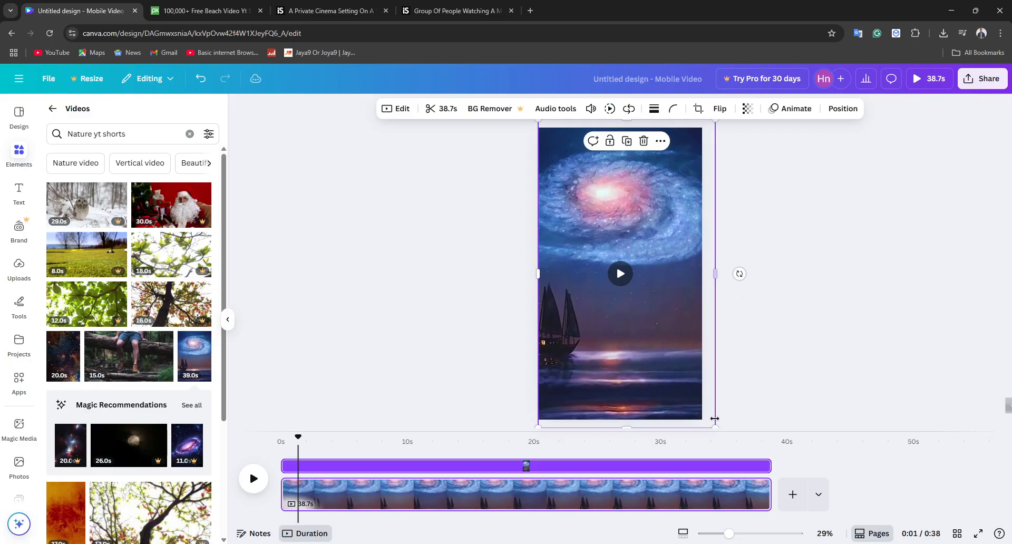
drag(714, 420, 657, 386)
drag(541, 139, 538, 126)
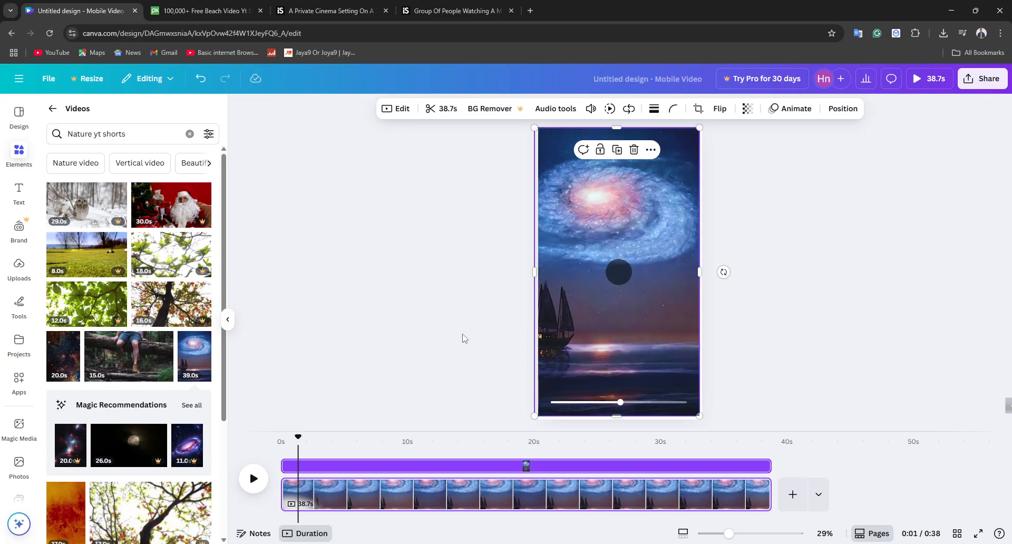
click(252, 479)
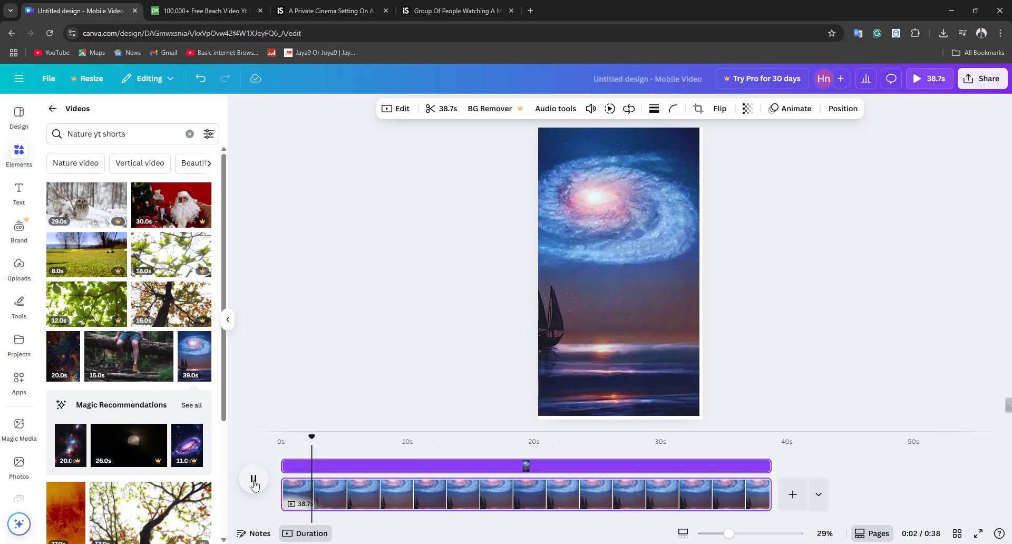
click(247, 483)
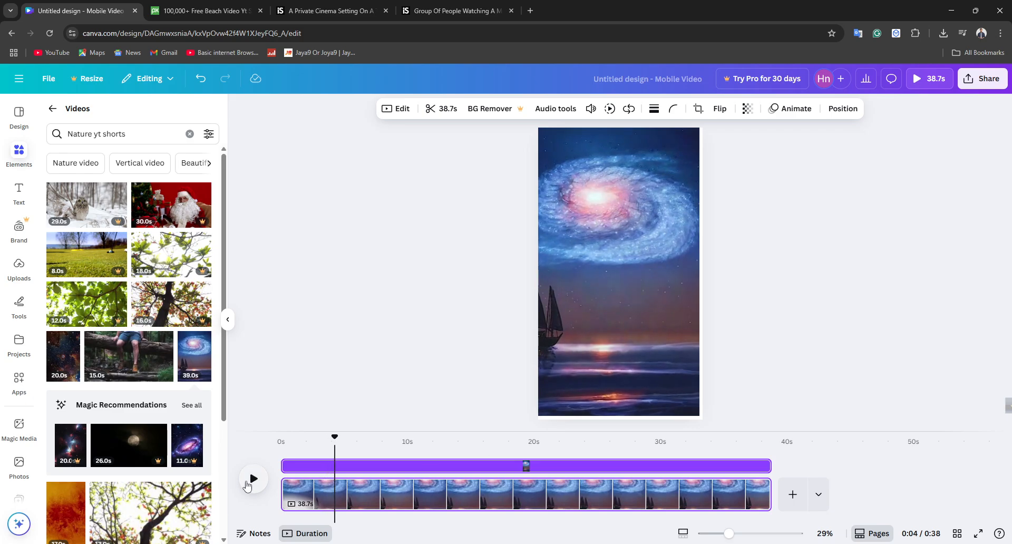
Step: Add a text box over the galaxy clip reading "have you ever thought of going under to deep sea"
click(19, 193)
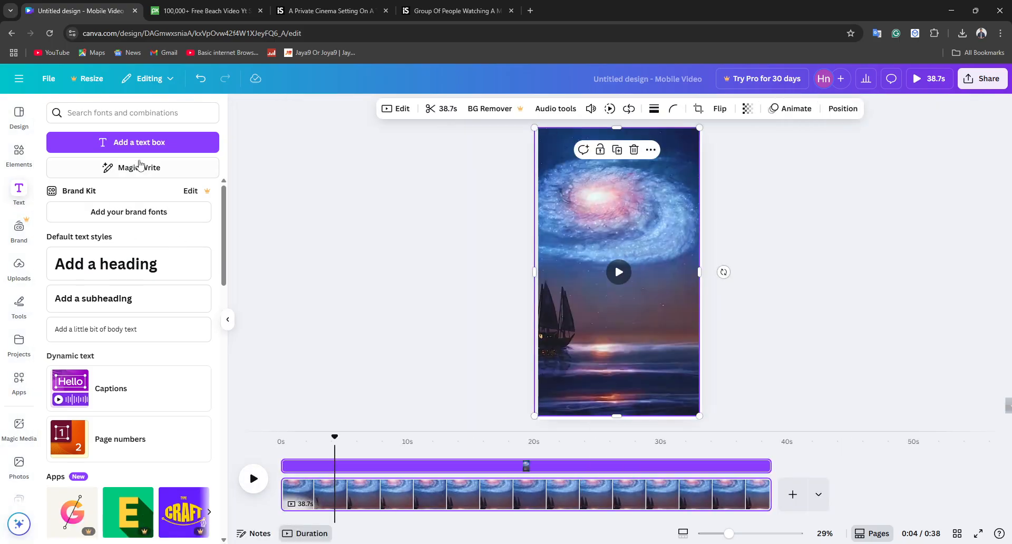
click(131, 142)
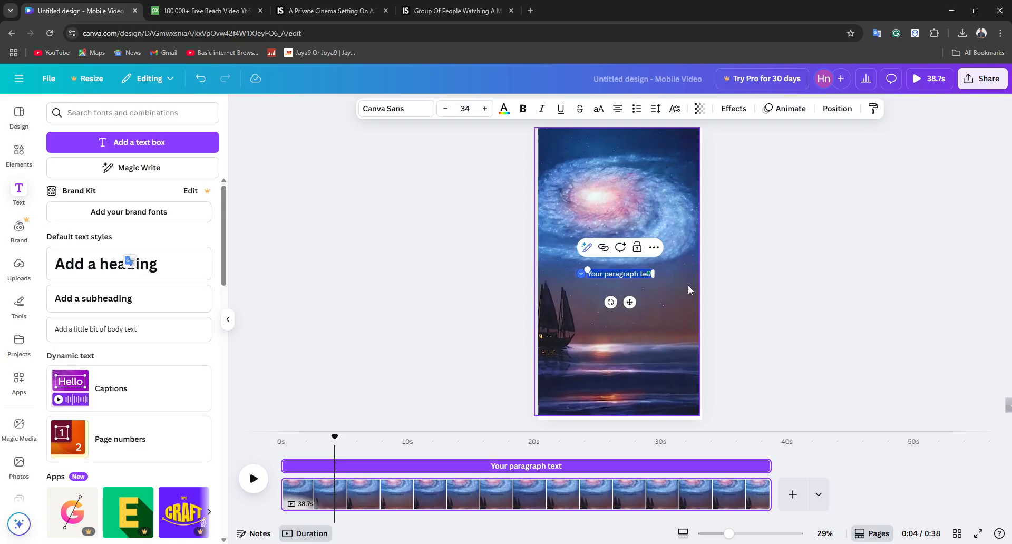
text(Hav)
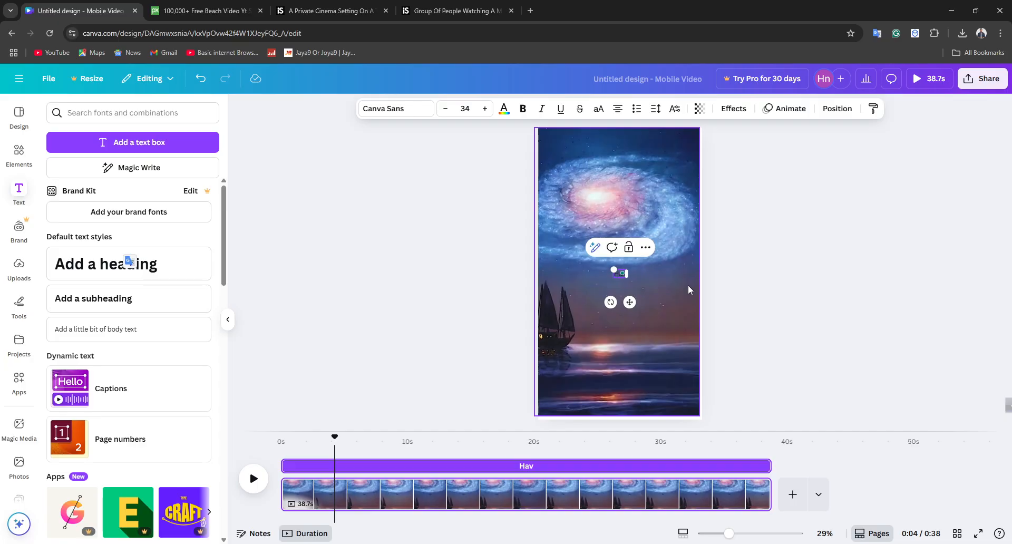
key(BackSpace)
key(BackSpace)
key(BackSpace)
text(have you ever tho)
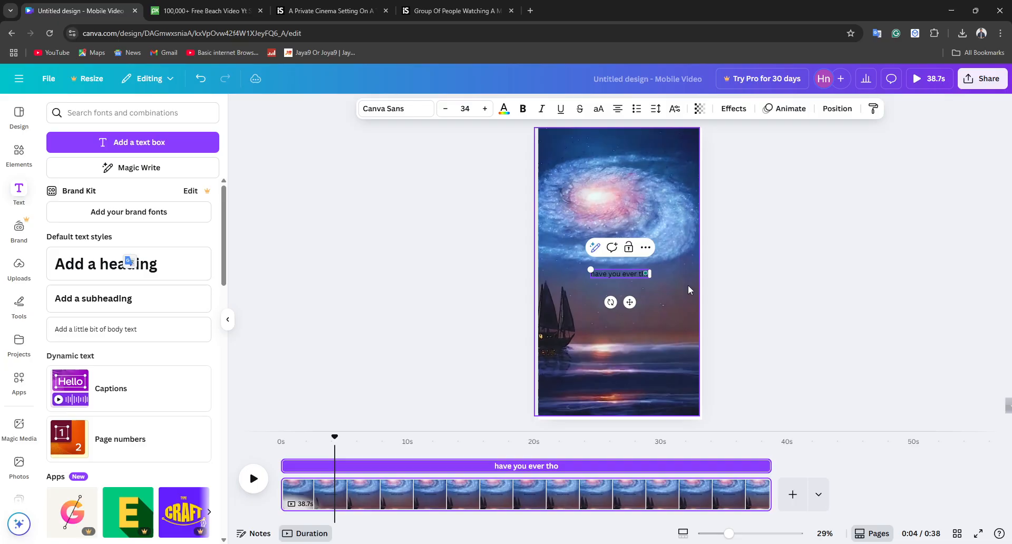
text(ught of)
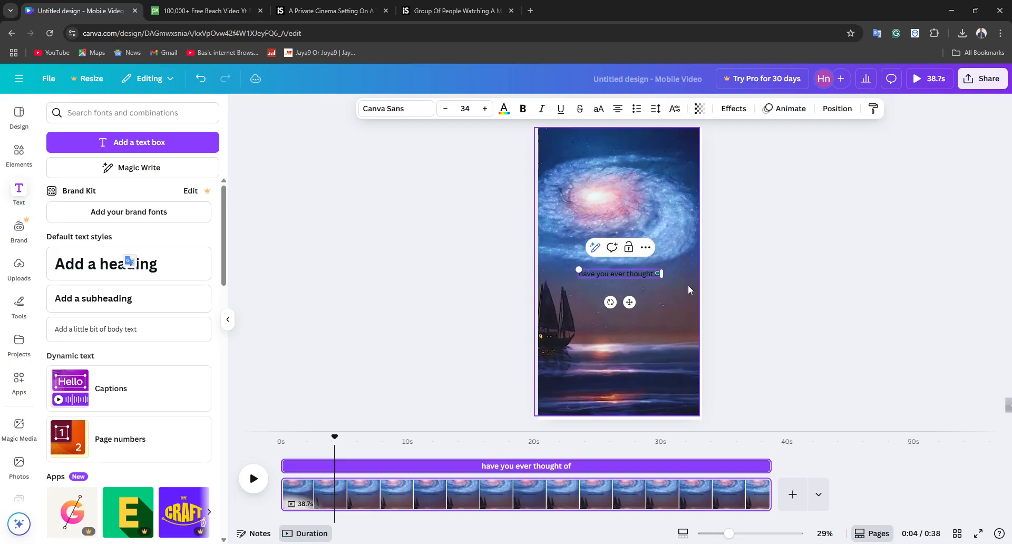
text( going t)
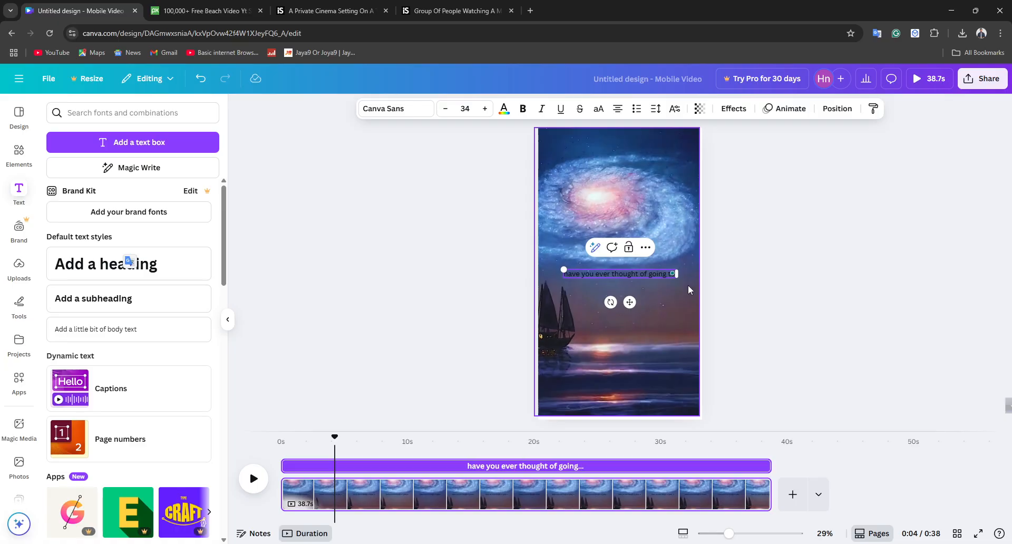
text(o deep s)
click(643, 271)
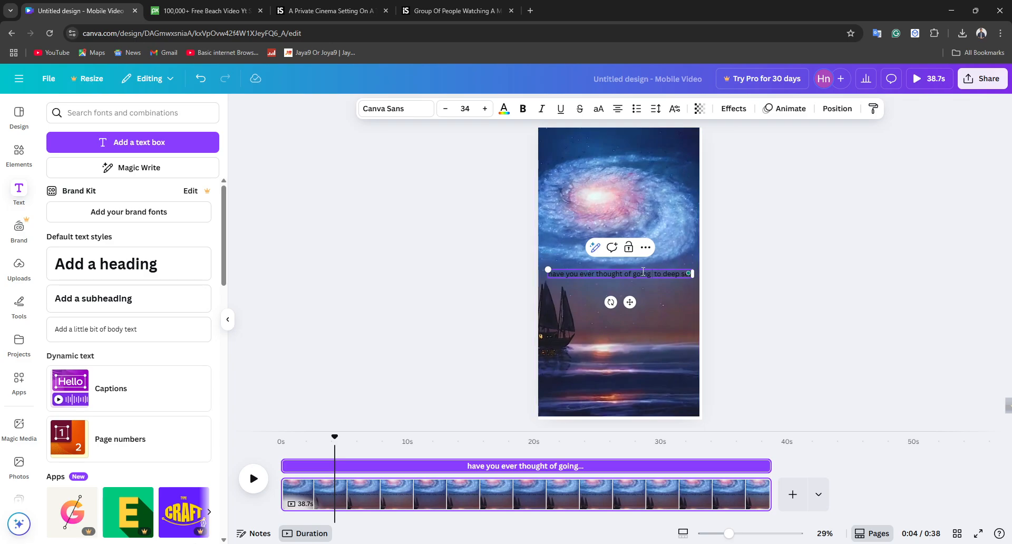
text(under)
Step: Color the caption text white and increase its font size to 39
click(503, 108)
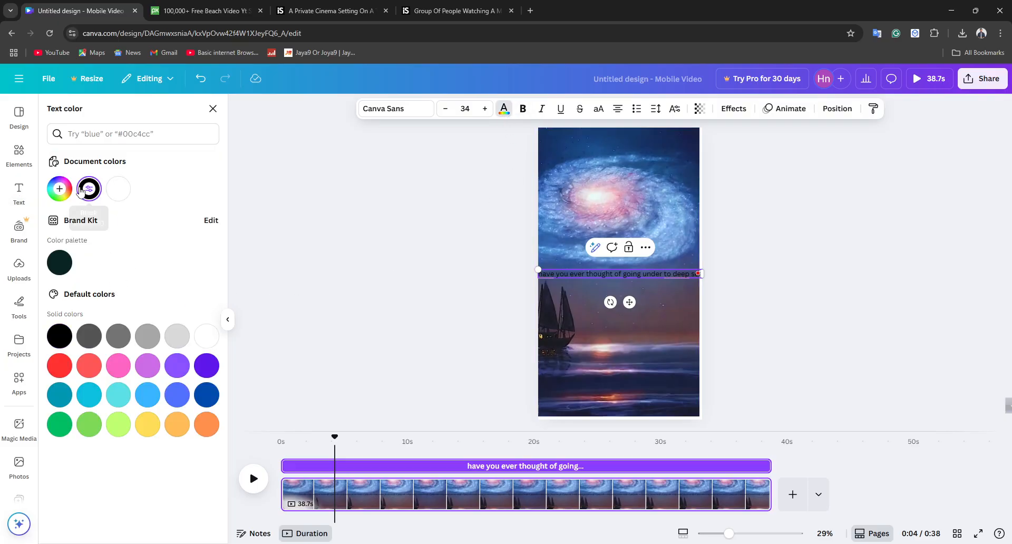
click(118, 188)
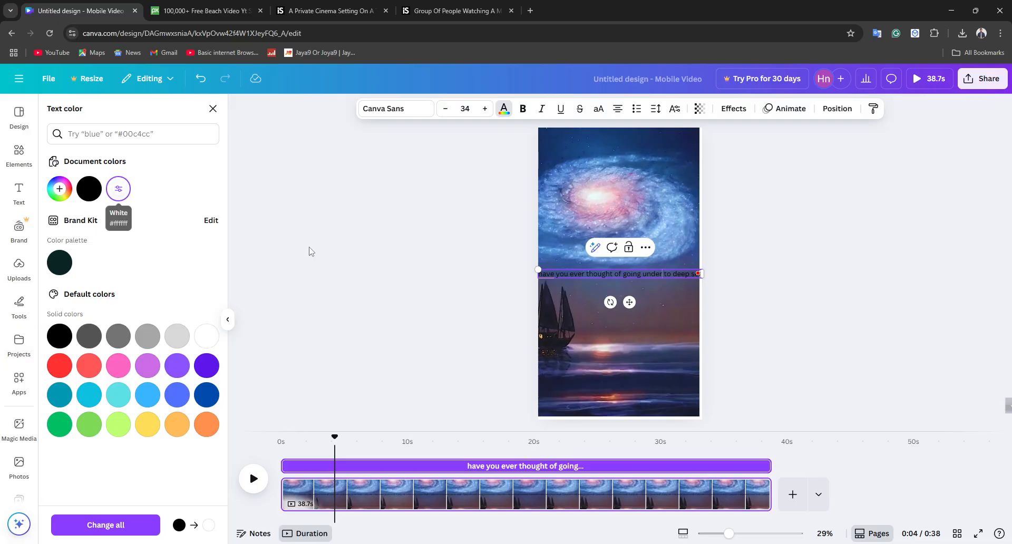
triple_click(624, 275)
click(203, 335)
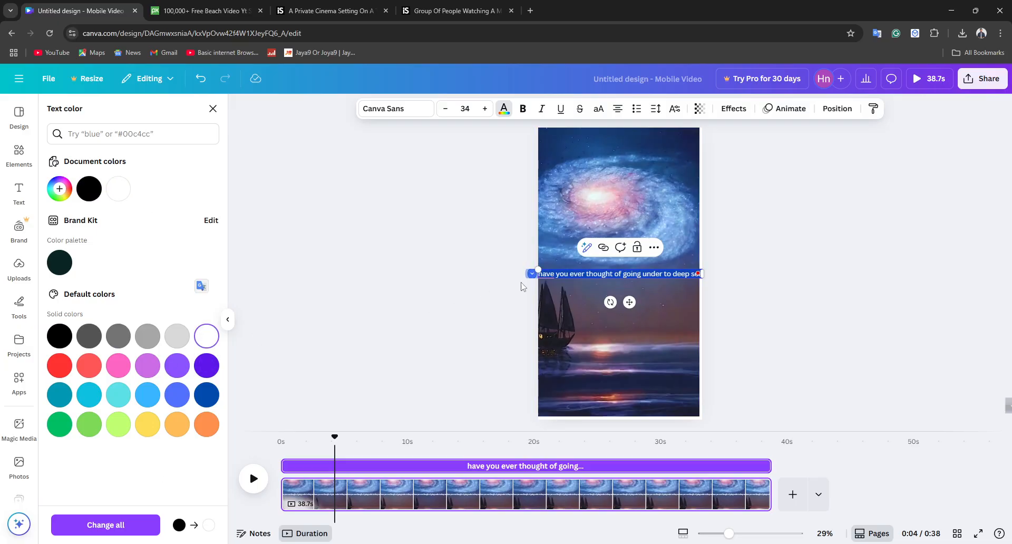
click(485, 108)
click(485, 109)
click(484, 108)
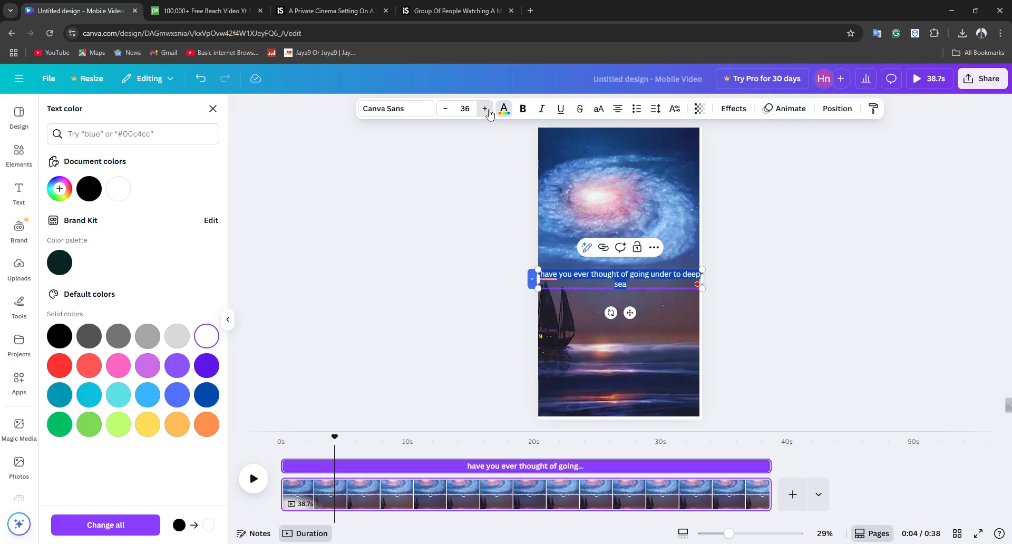
click(485, 109)
click(485, 109)
Step: Break the caption after "thought" and set its first line in the Abril Fatface font
click(631, 278)
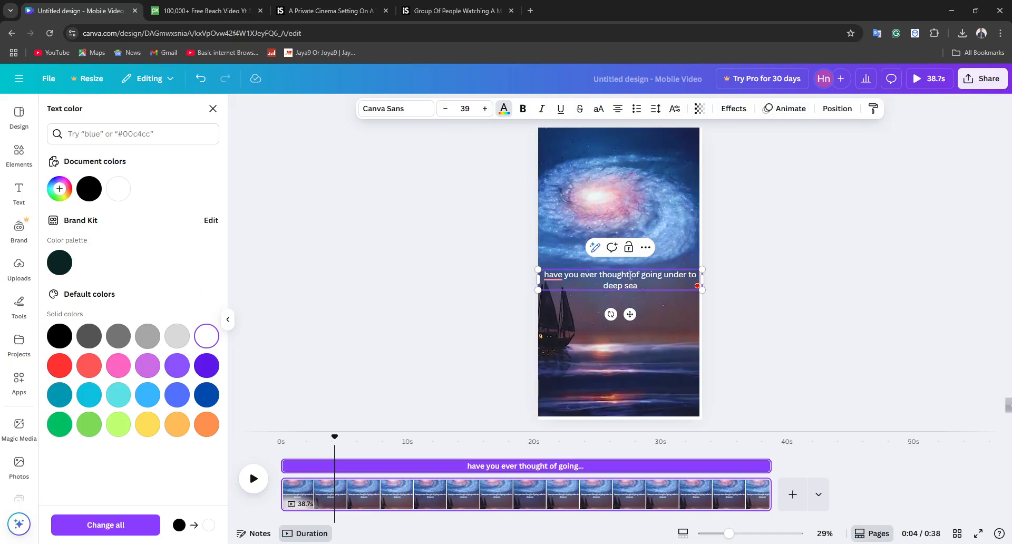
key(Return)
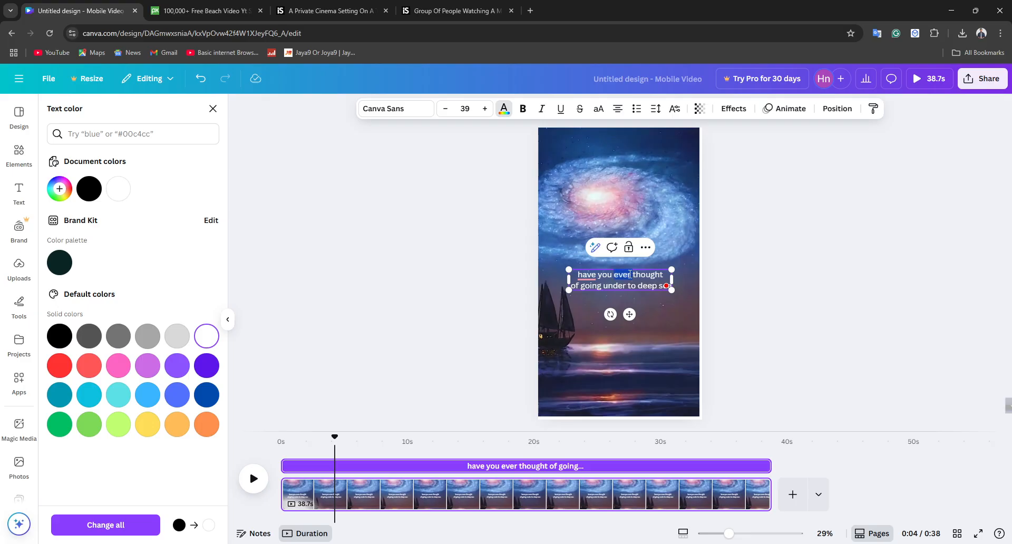
triple_click(630, 274)
triple_click(629, 274)
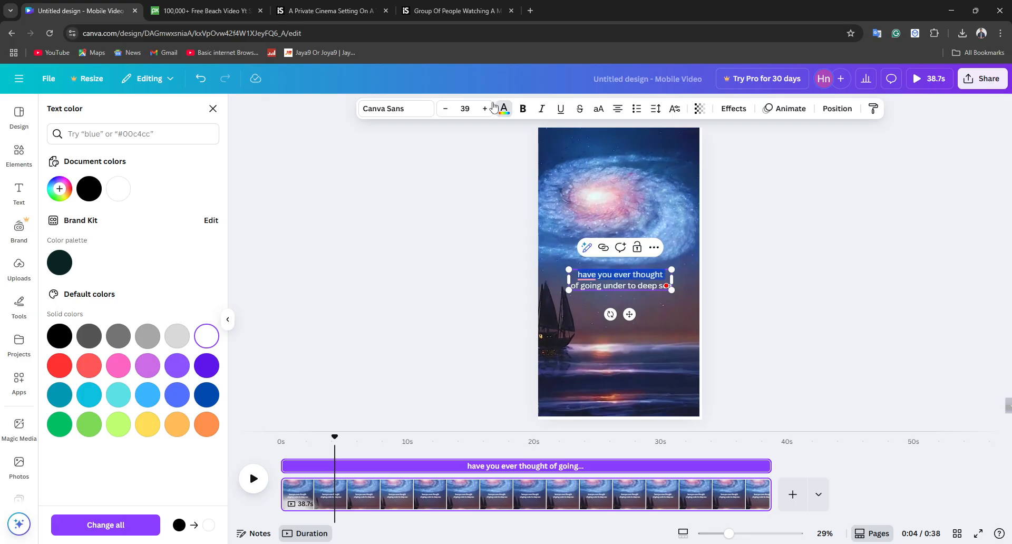
click(399, 112)
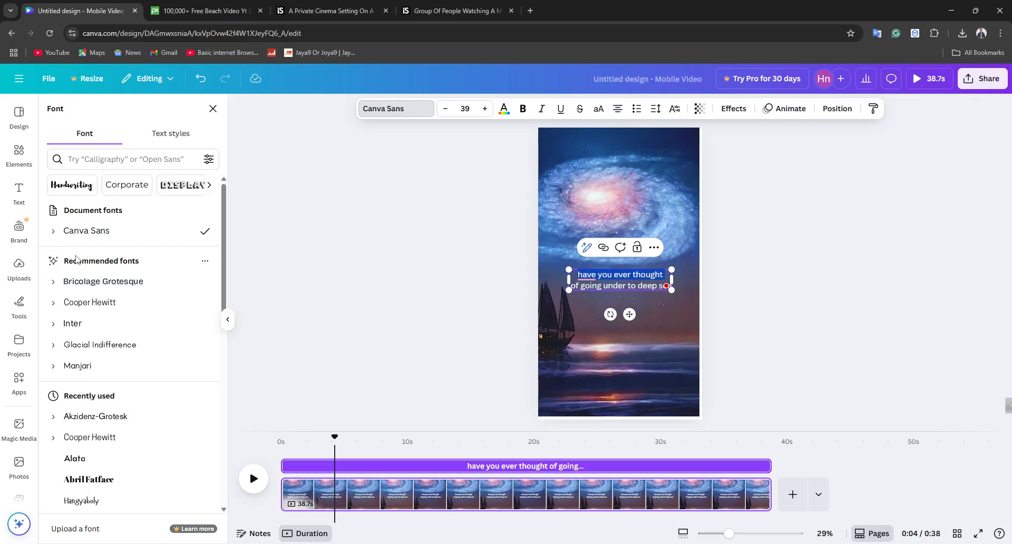
scroll(113, 401, down, 1)
click(125, 426)
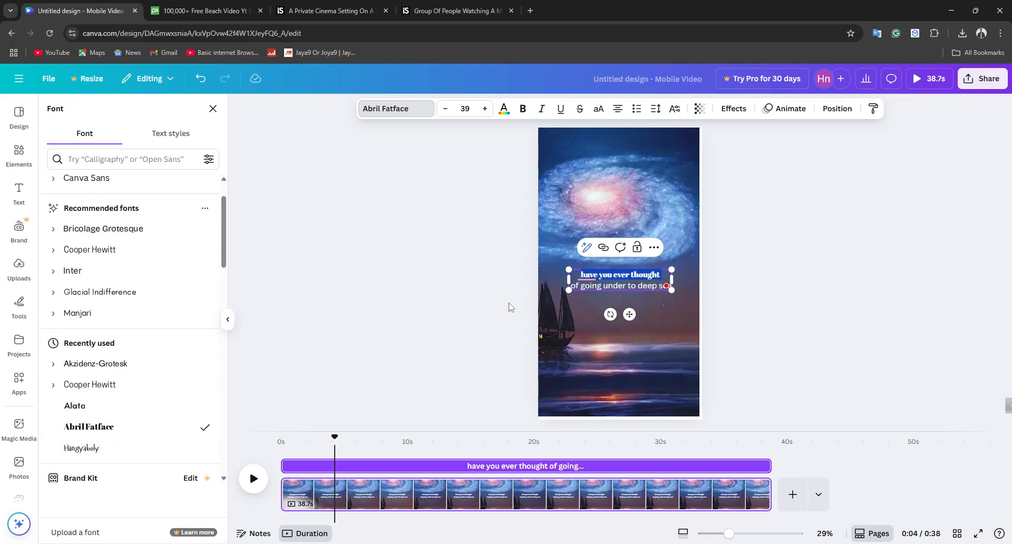
click(504, 251)
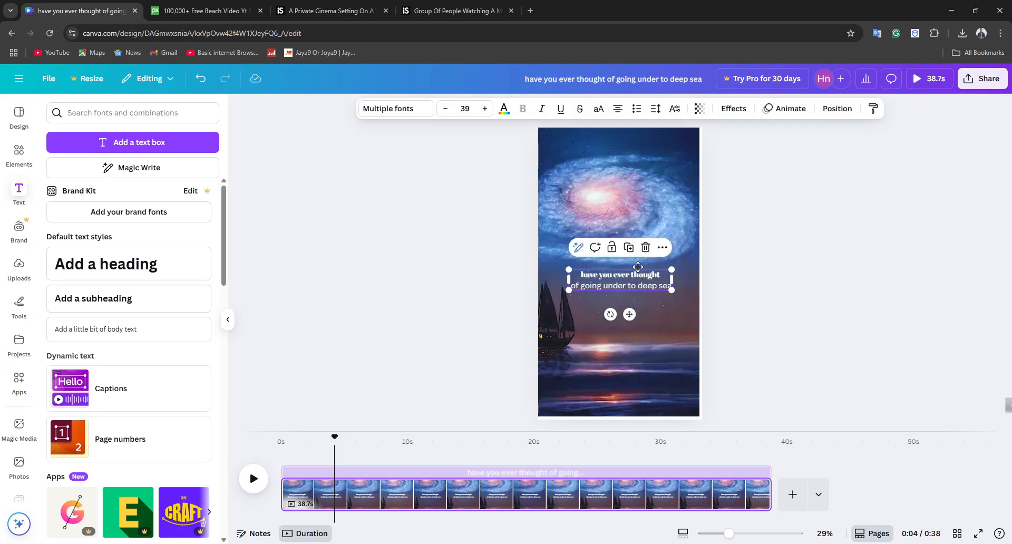
Step: Enlarge the caption to size 48.3 over the galaxy and color its second line yellow
drag(640, 276, 656, 211)
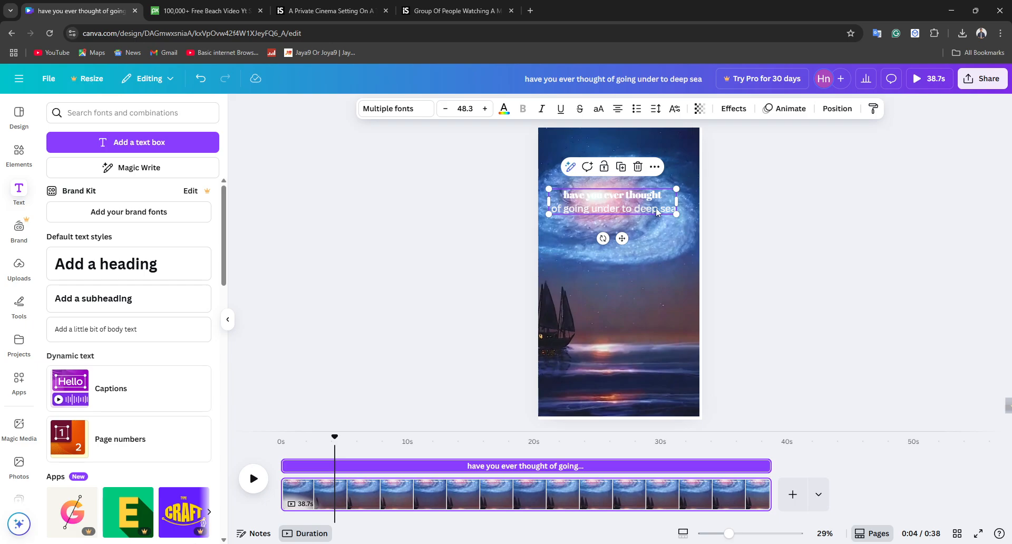
click(505, 108)
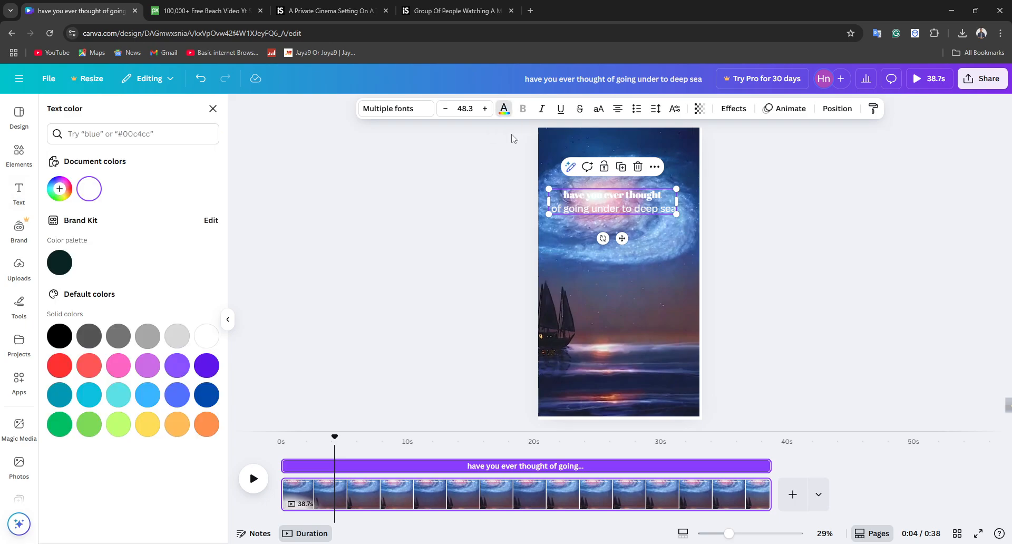
click(597, 197)
triple_click(597, 198)
click(596, 207)
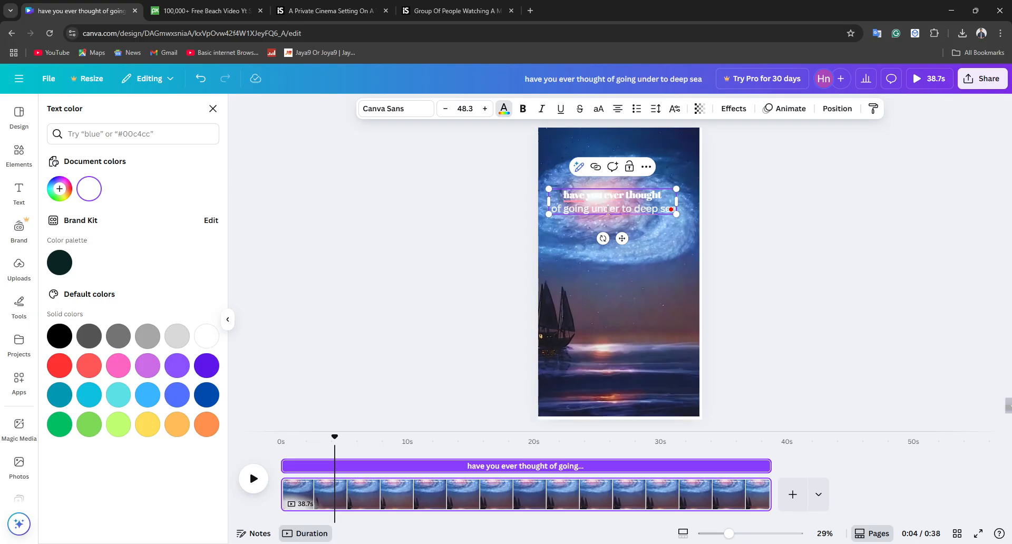
triple_click(606, 209)
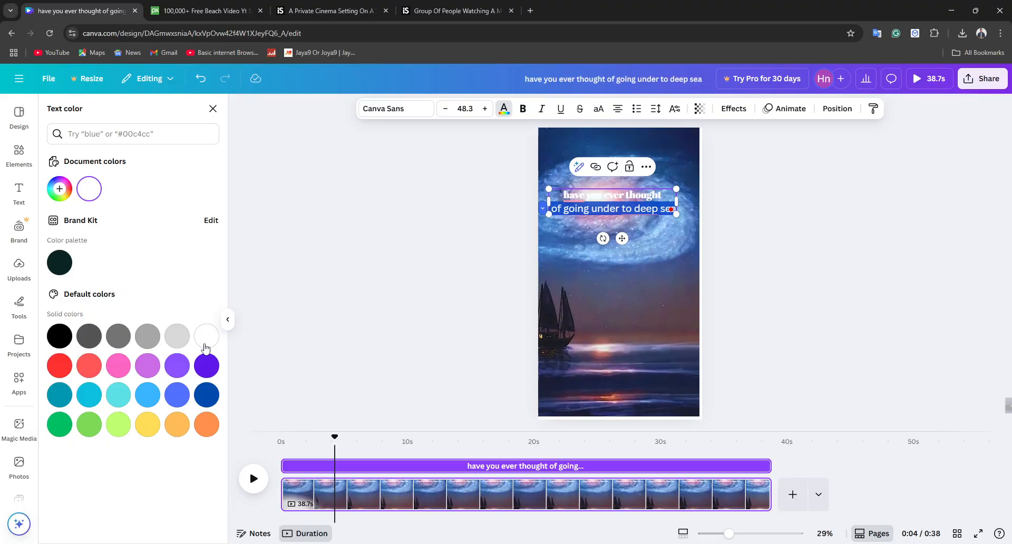
click(147, 423)
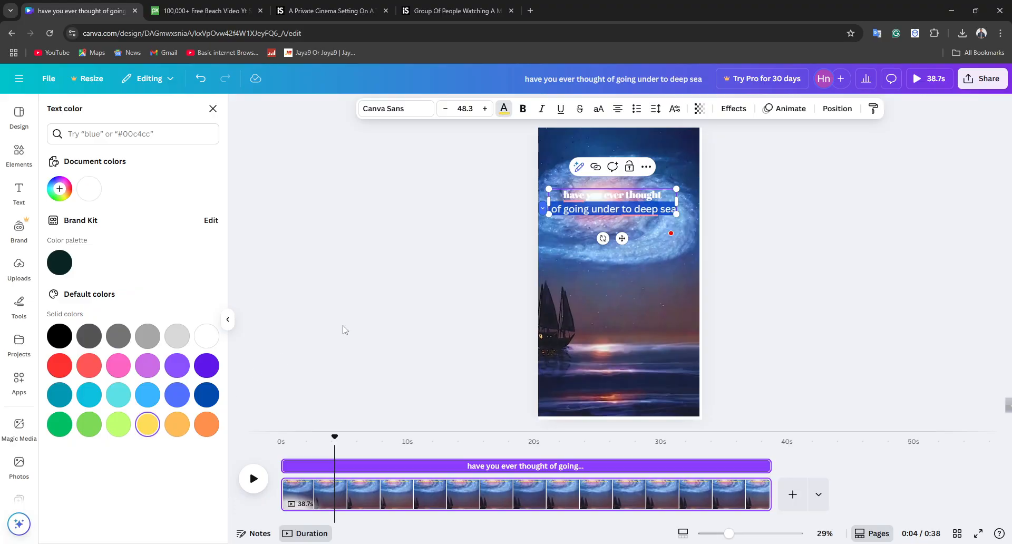
click(472, 251)
Step: Move the caption down from the galaxy onto the sea beside the ship
click(630, 195)
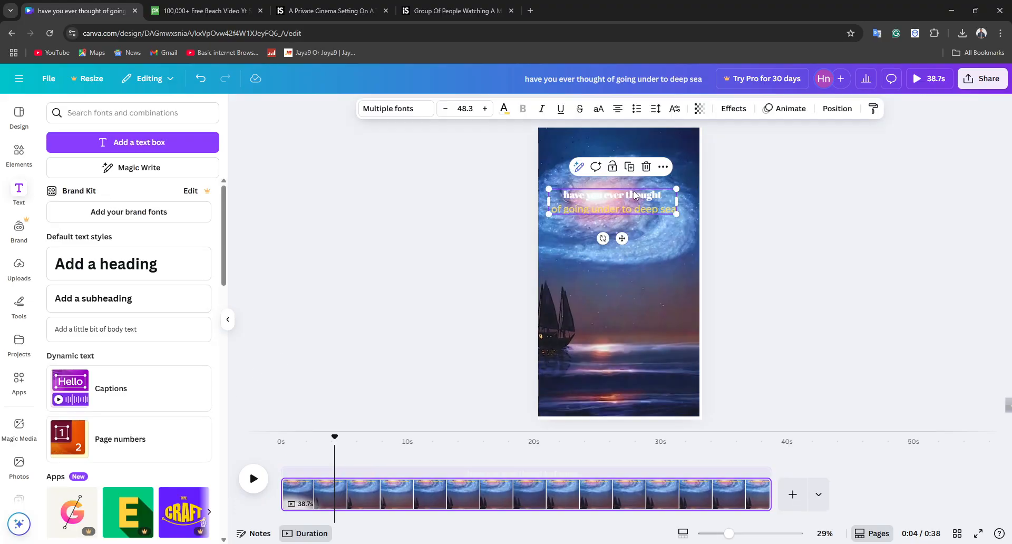
click(972, 195)
drag(627, 206, 657, 336)
Step: Run the AI Fix spelling on the caption and replace it with "Have you ever thought of going down to the deep sea?"
click(600, 342)
click(600, 342)
click(599, 340)
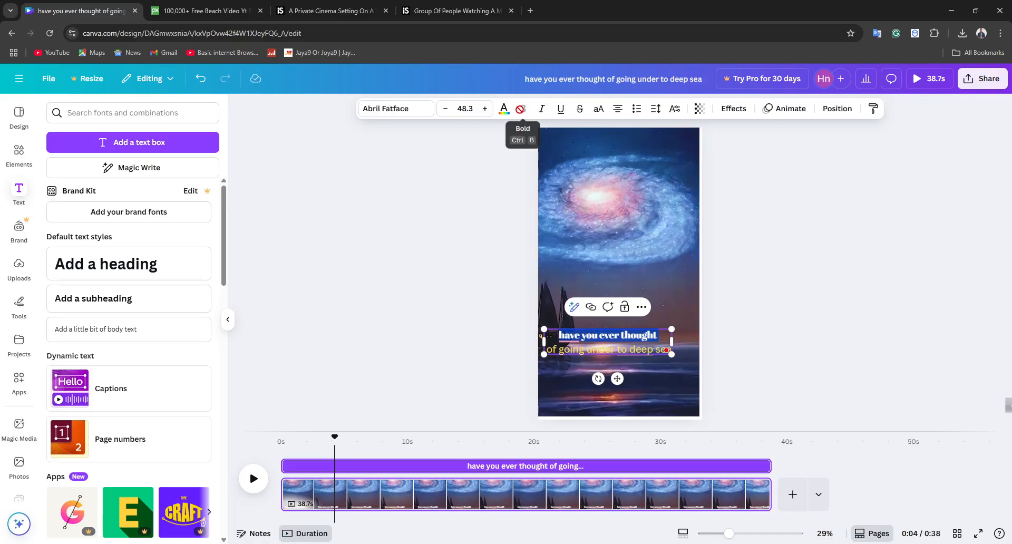
click(566, 334)
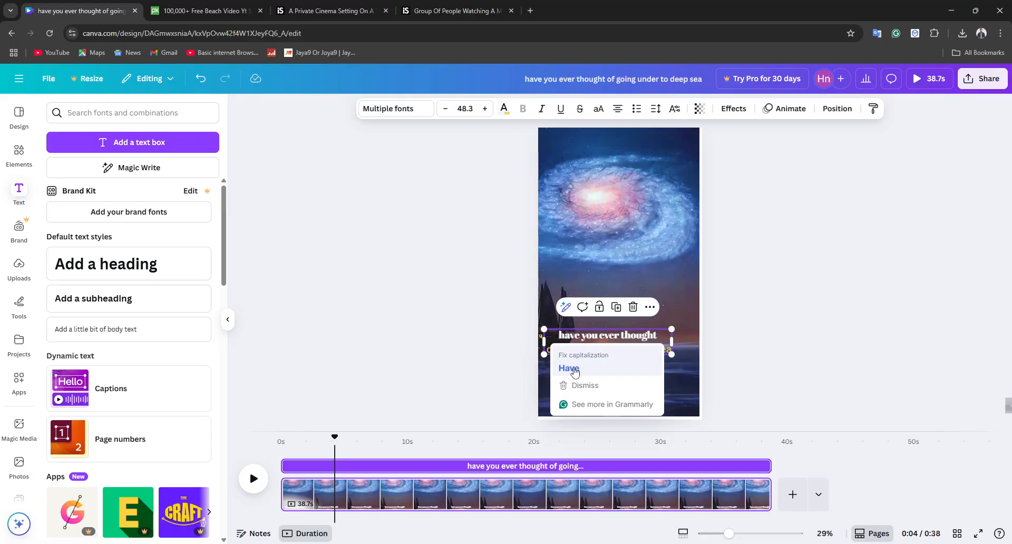
triple_click(575, 332)
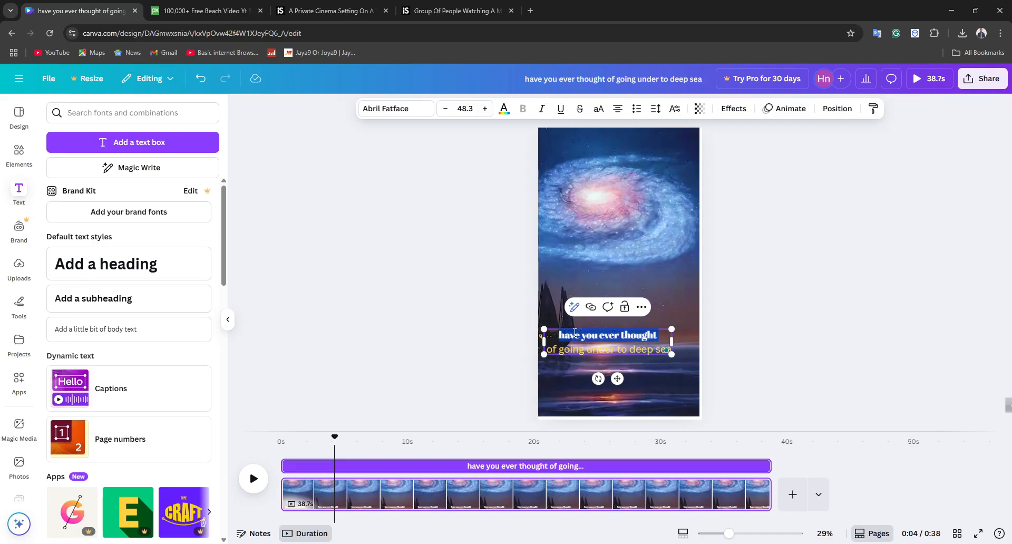
click(574, 308)
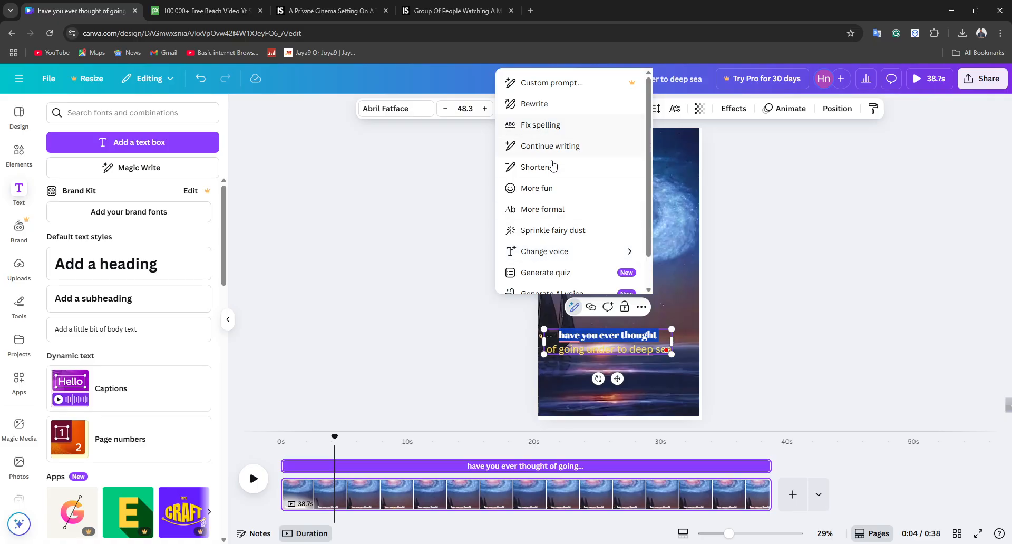
click(540, 125)
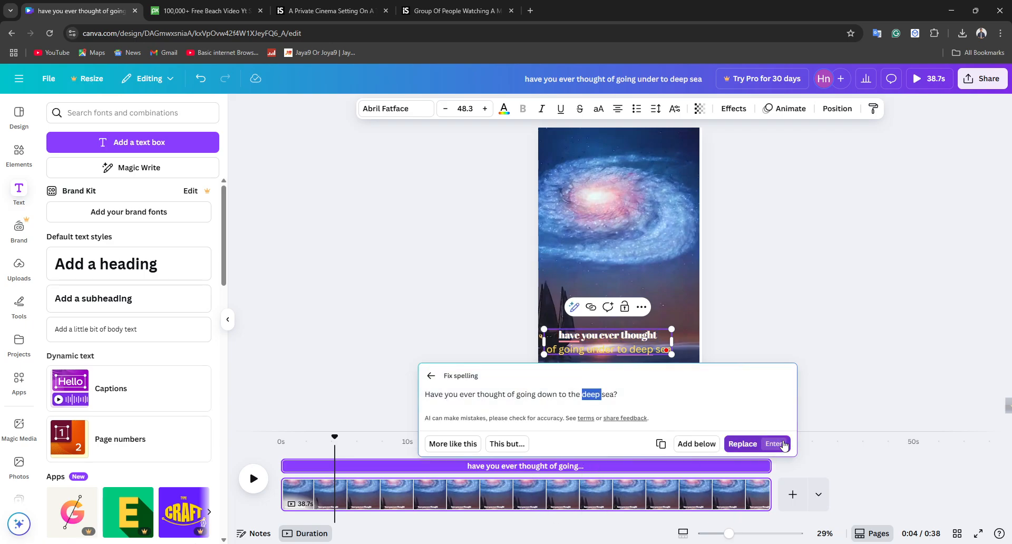
click(785, 443)
Step: Move the corrected caption lower over the water near the page's lower edge and deselect it
click(703, 336)
drag(640, 341, 632, 374)
click(451, 298)
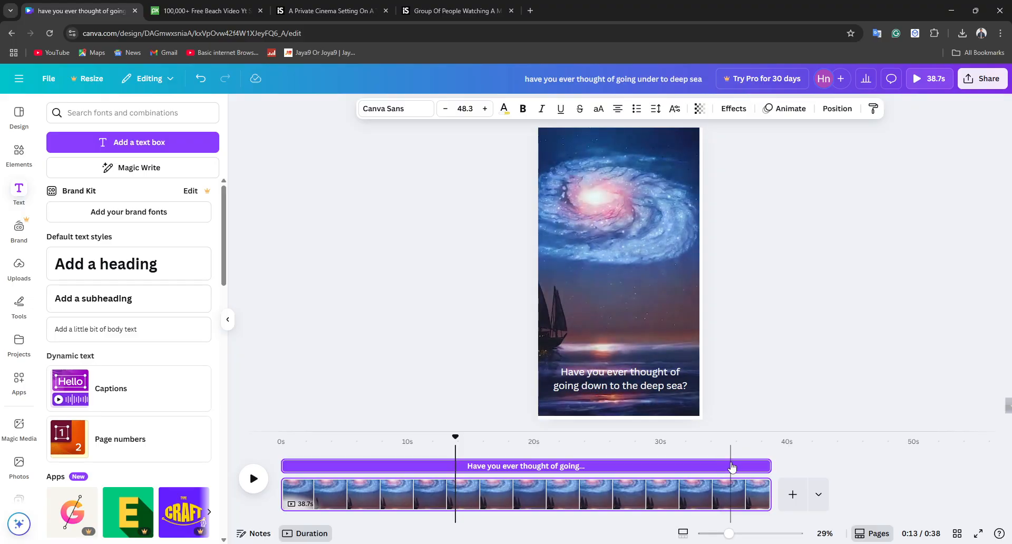
Step: Trim the caption's timeline duration to about 9.2 s and preview the playback with the playhead near 8 s
click(729, 467)
drag(767, 466, 399, 453)
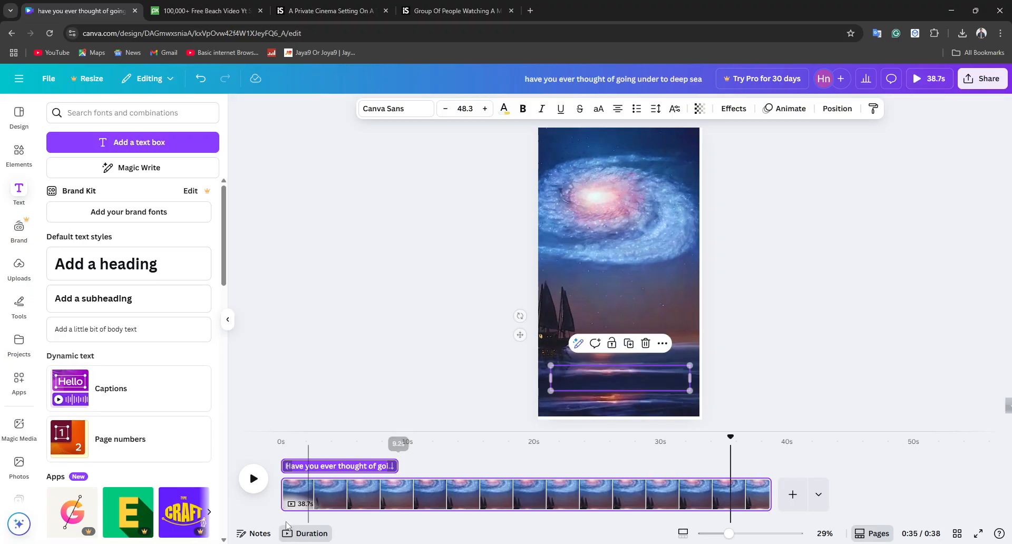
click(254, 478)
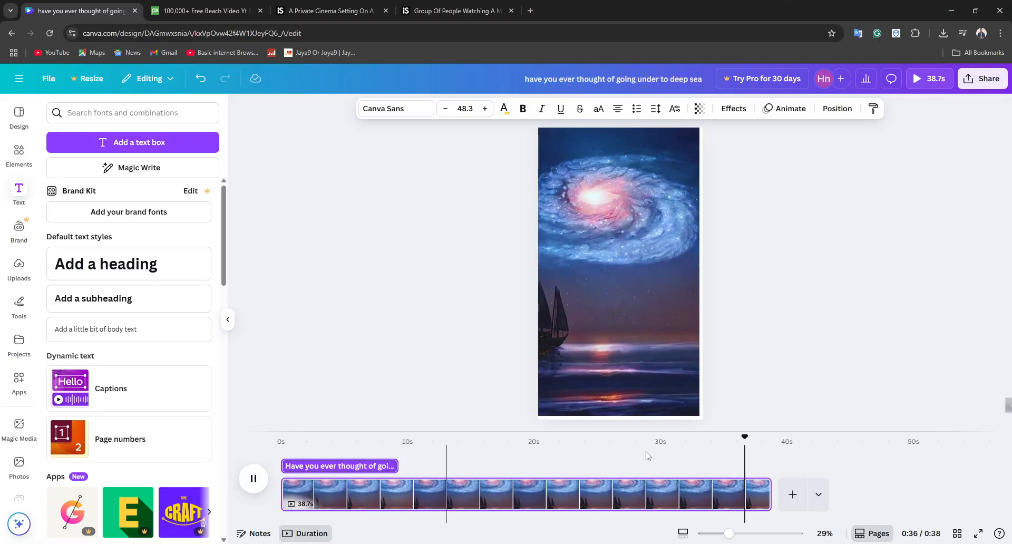
click(390, 482)
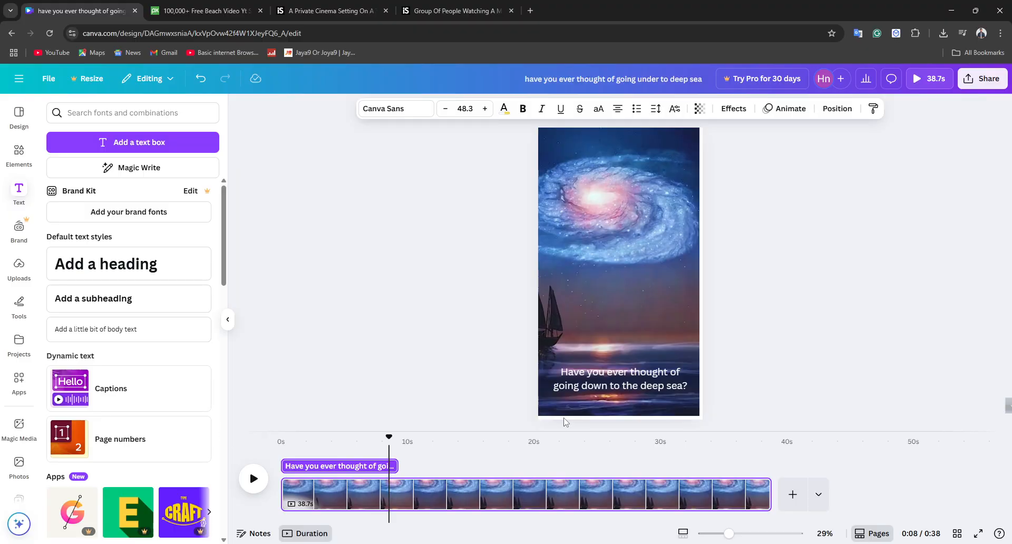
Step: Search the video elements for "sea elements"
click(19, 153)
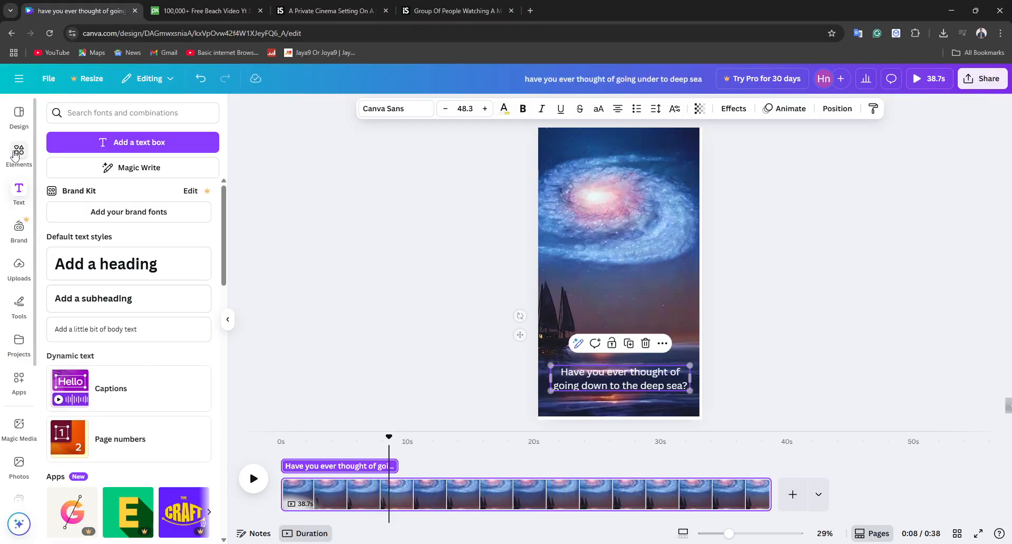
click(96, 133)
key(Return)
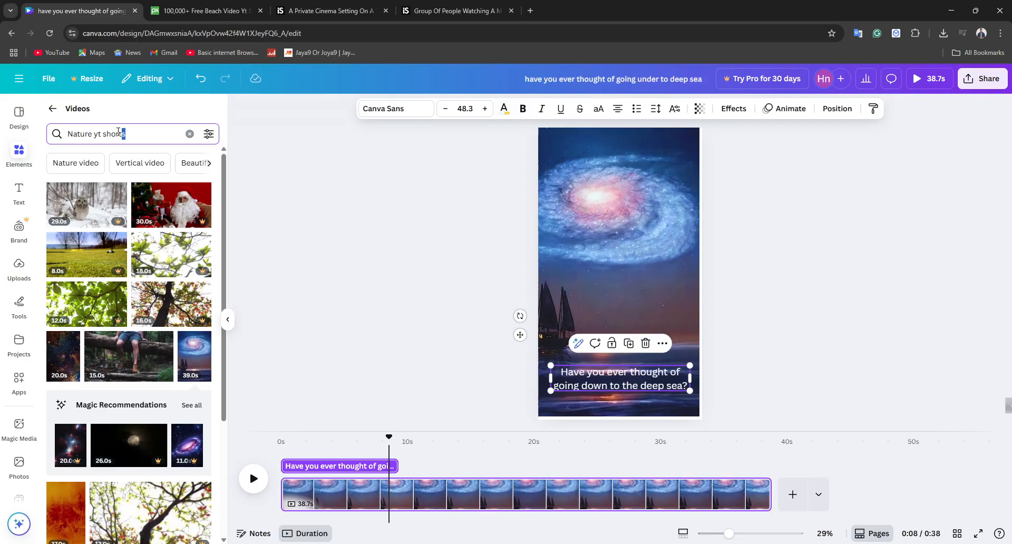
key(BackSpace)
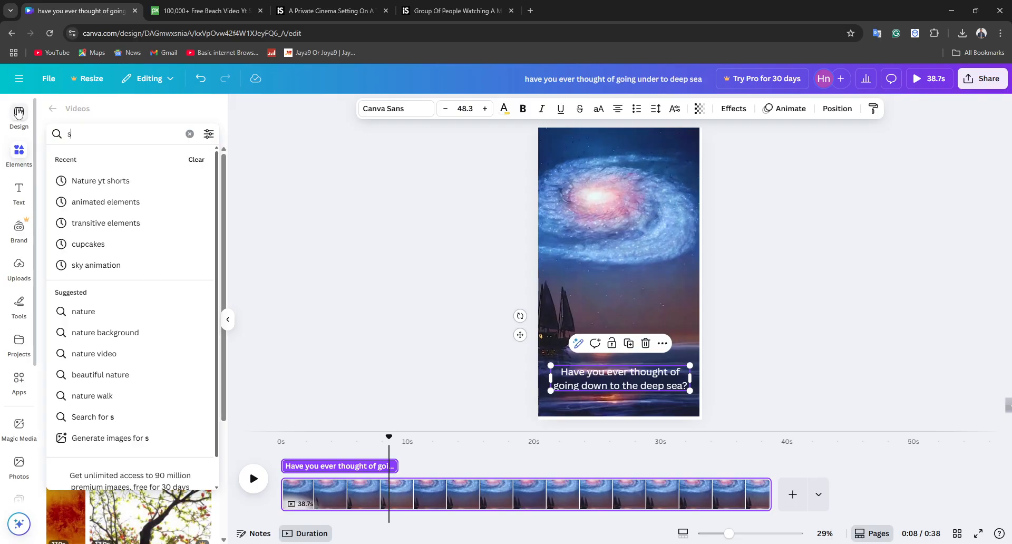
text(sea)
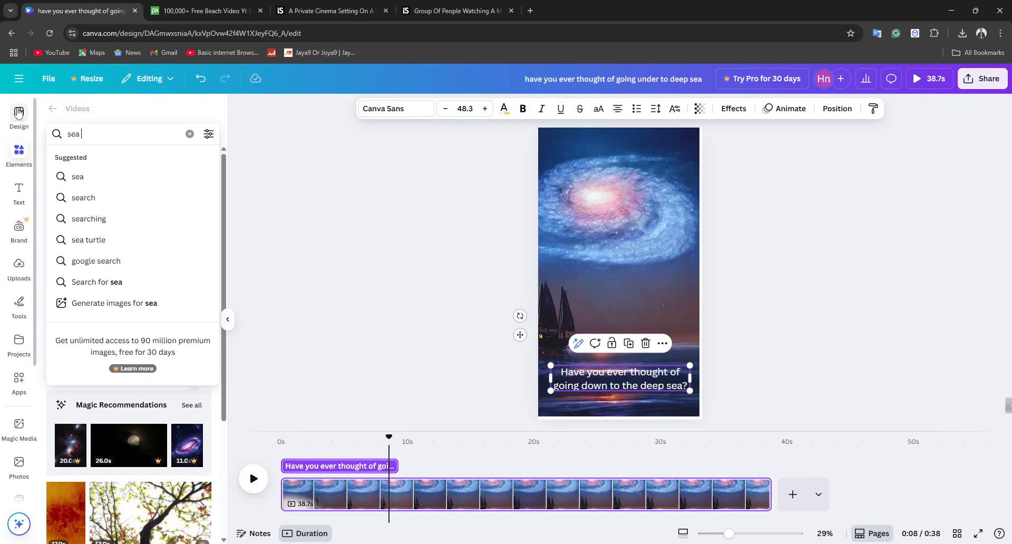
text( elemt)
key(Return)
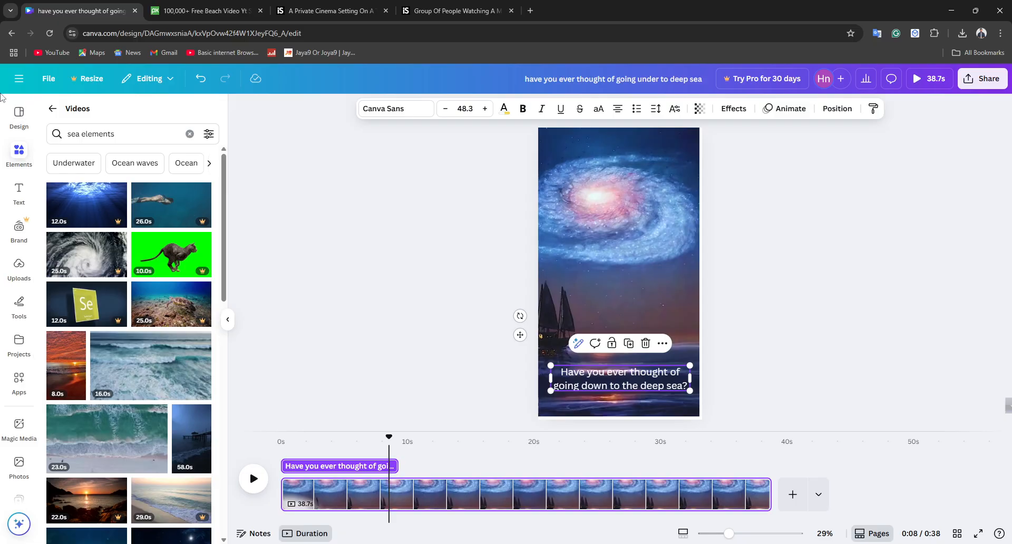
Step: Switch the video results to the suggested "Ocean waves" search and add the 18.0s dark blue shoreline clip to the page
scroll(179, 312, down, 1)
scroll(156, 258, up, 1)
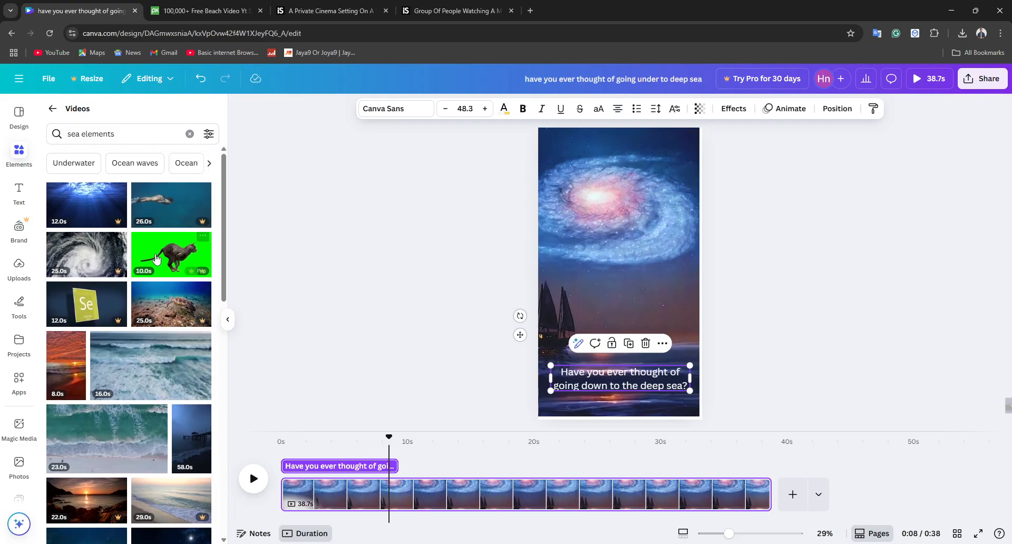
click(153, 164)
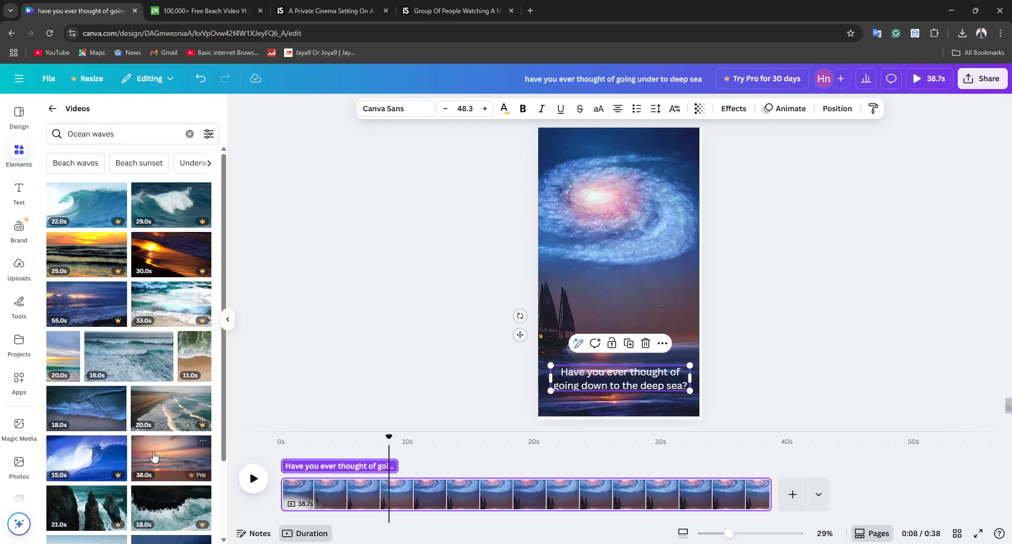
scroll(153, 457, down, 1)
click(88, 352)
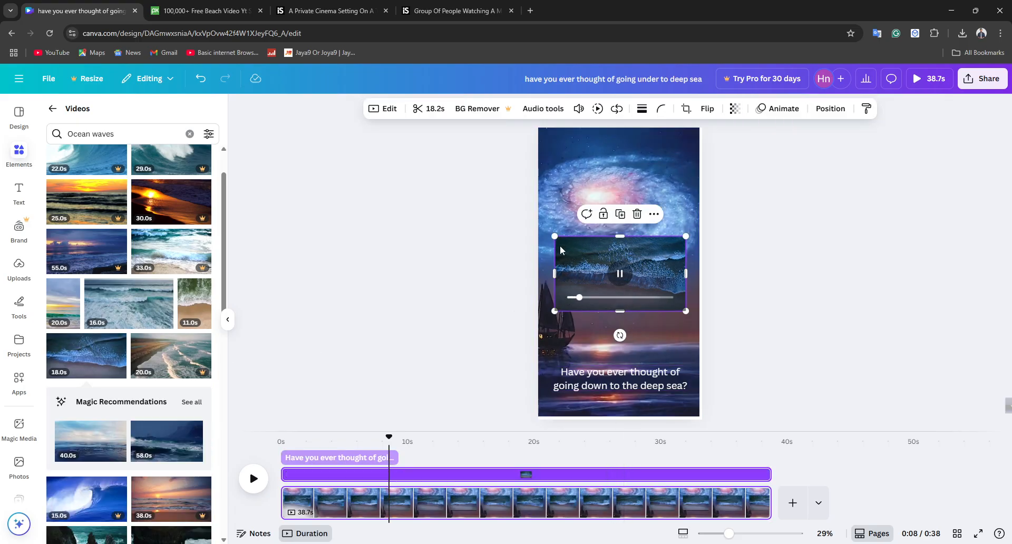
Step: Enlarge the ocean wave clip beyond the page width and move it down over the sea at the page's lower edge
drag(554, 236, 530, 222)
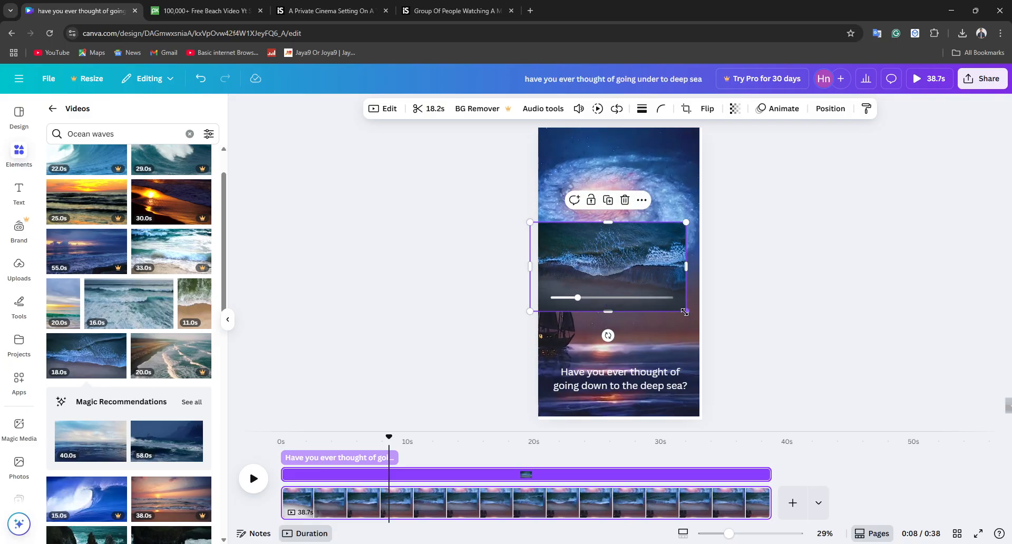
drag(684, 312, 728, 329)
drag(645, 264, 644, 358)
Step: Try sending the ocean wave clip backward behind the galaxy clip and deselect it
right_click(636, 350)
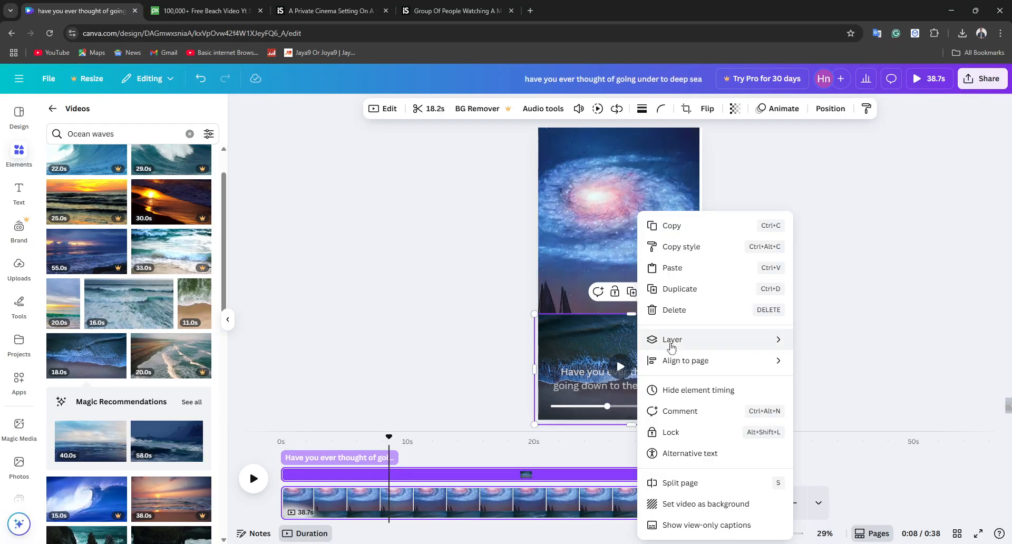
mouse_move(671, 346)
click(858, 380)
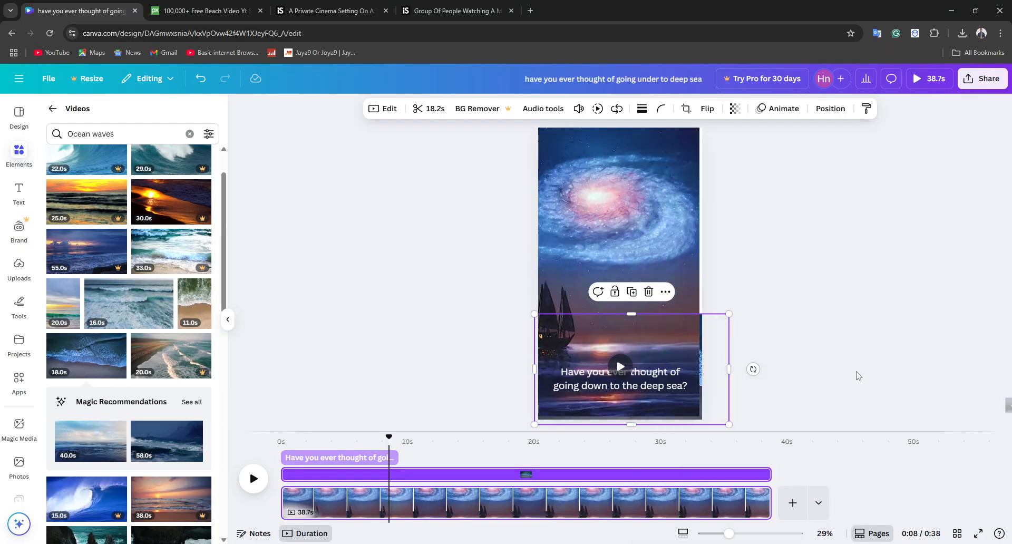
click(854, 356)
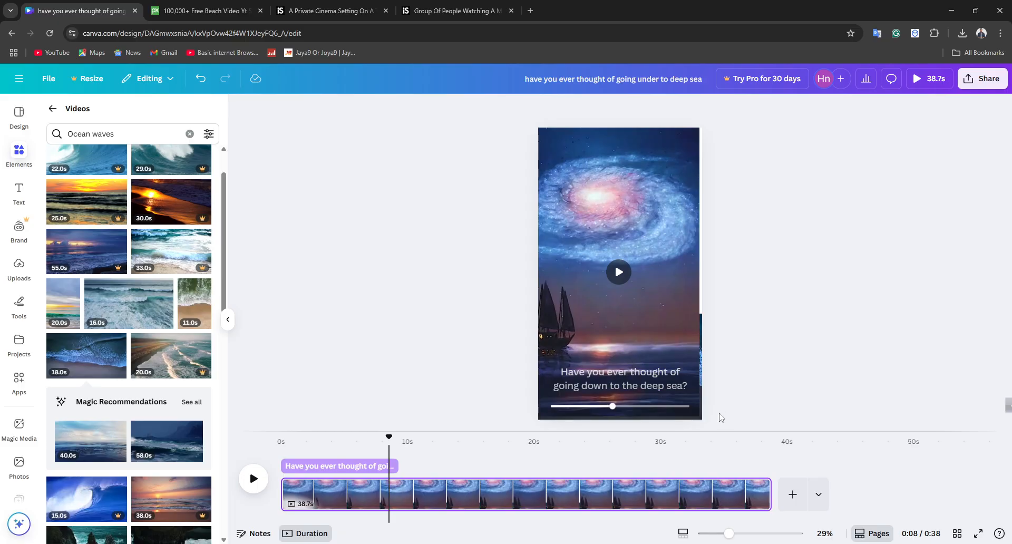
click(637, 355)
click(359, 334)
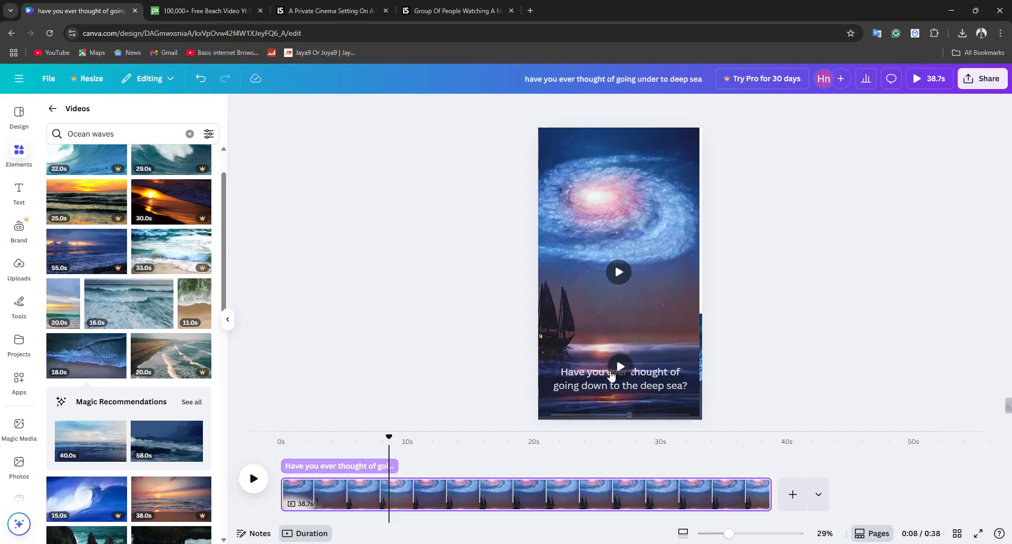
drag(630, 406, 608, 406)
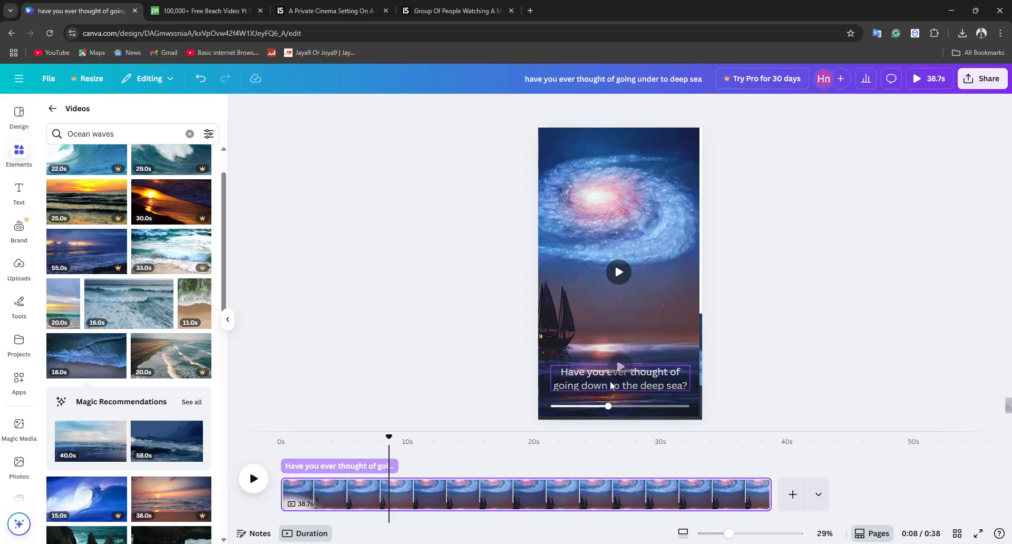
click(583, 374)
click(561, 359)
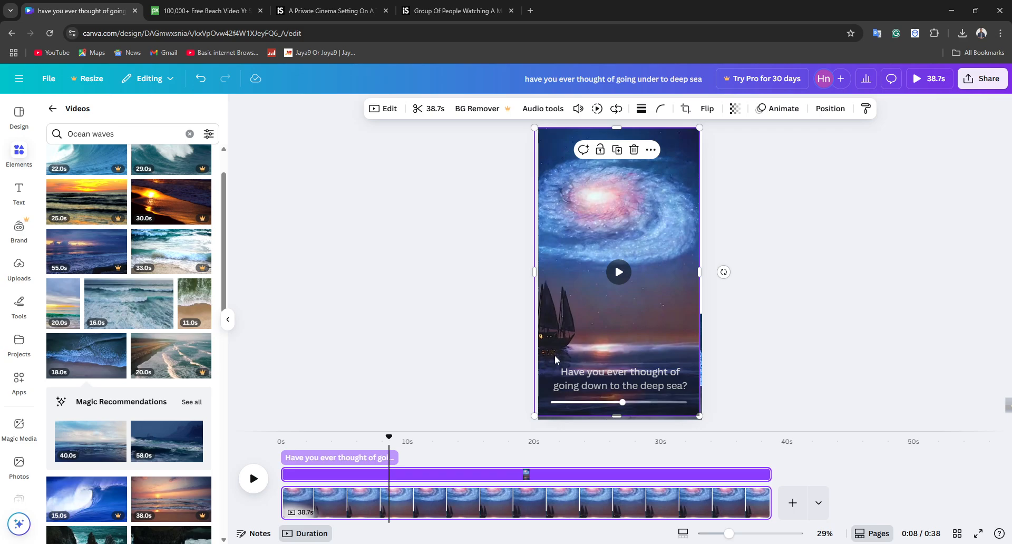
click(791, 361)
click(675, 370)
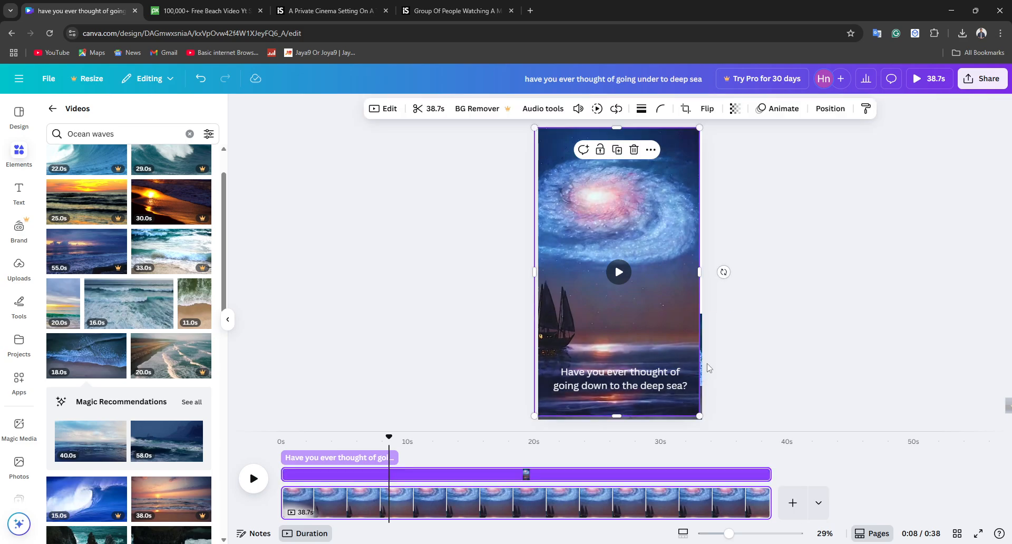
click(721, 367)
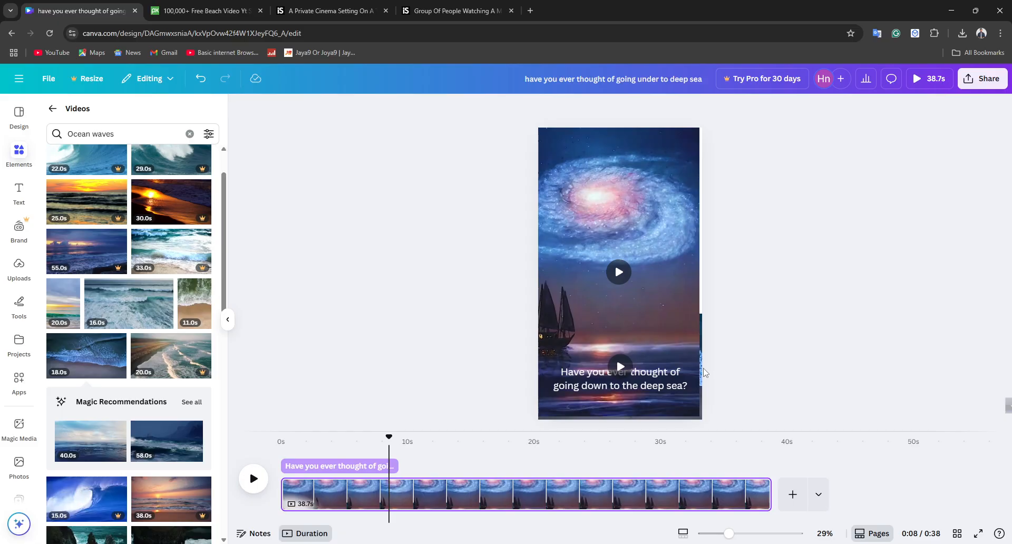
click(701, 376)
Step: Try sending the caption backward, and undo the layer changes to both the caption and the ocean wave clip
right_click(679, 384)
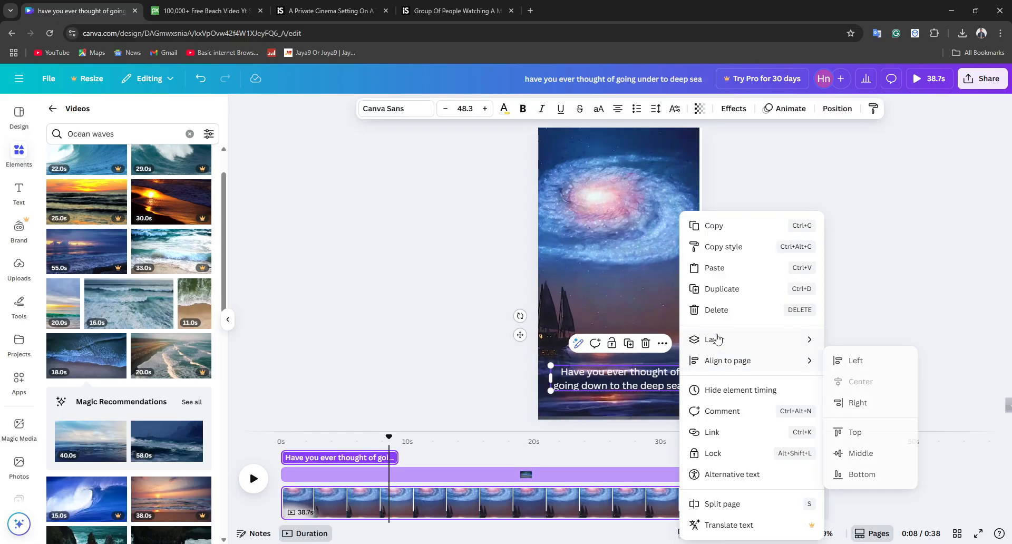
mouse_move(717, 339)
click(865, 385)
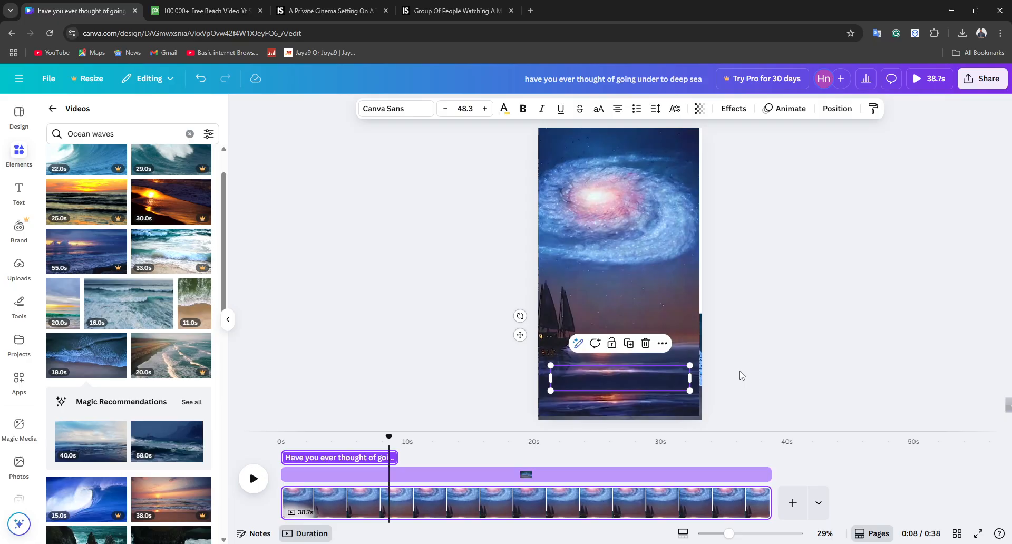
key(ctrl+z)
key(ctrl+z)
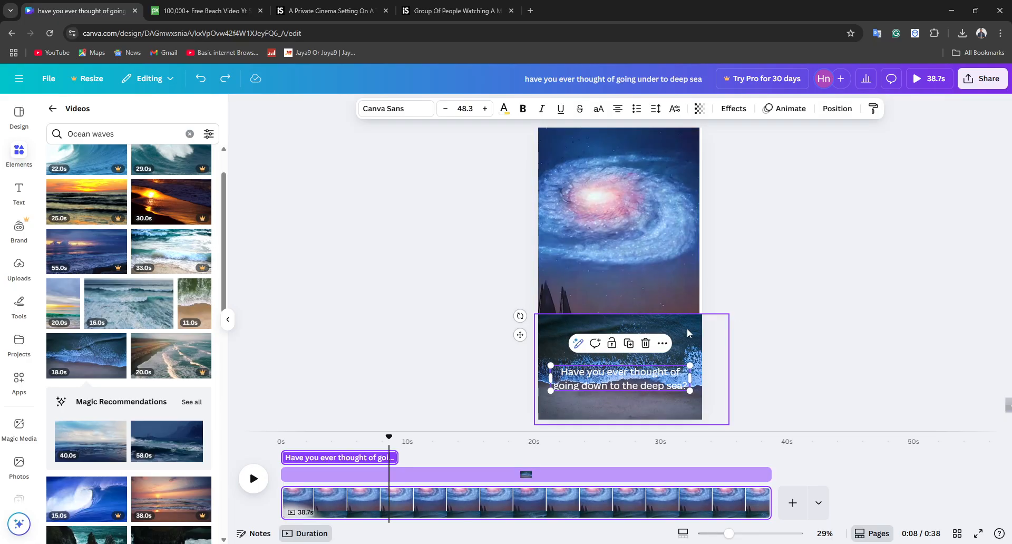
Step: Reduce the ocean wave clip's opacity so it blends with the sea behind it, and preview the video from the start
click(669, 325)
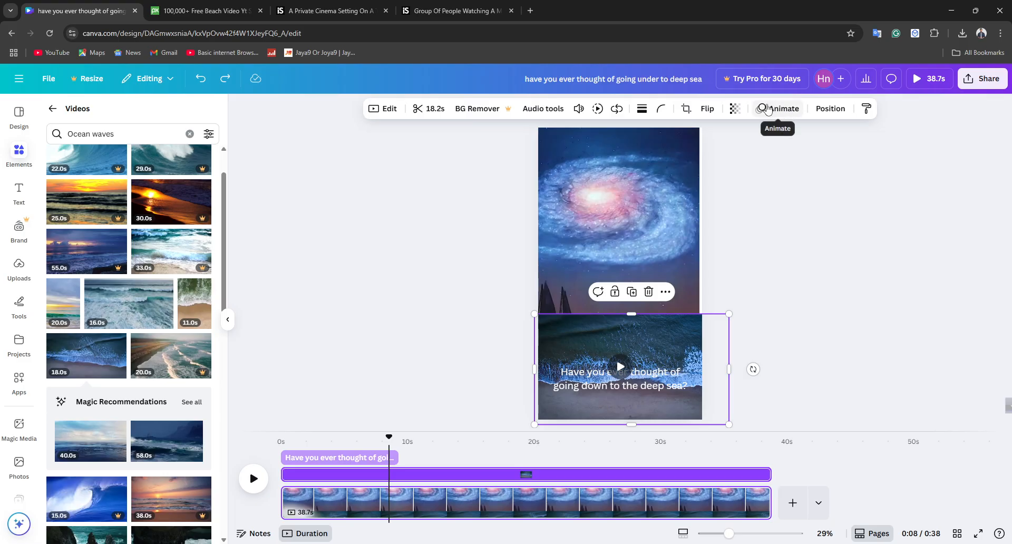
click(734, 109)
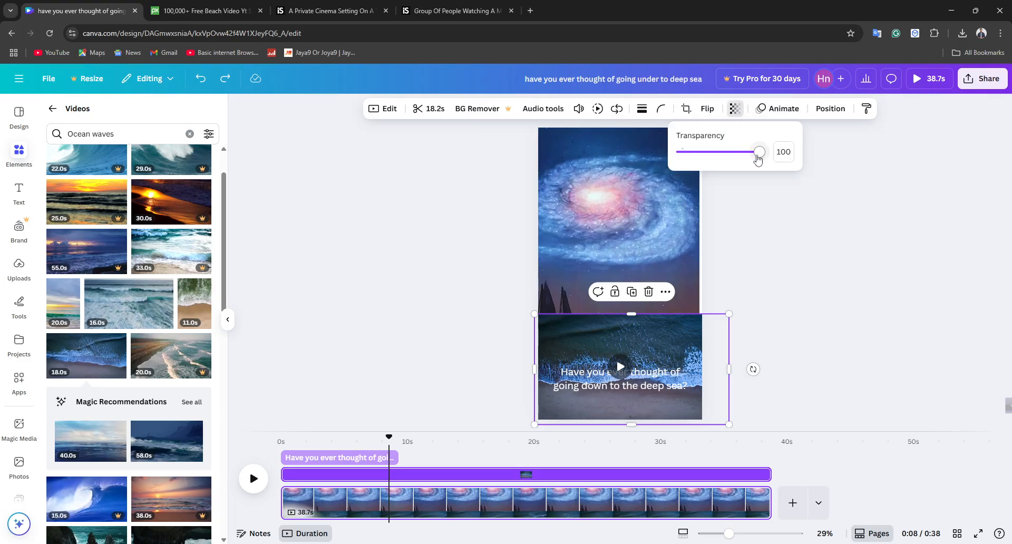
drag(757, 158, 708, 154)
click(348, 405)
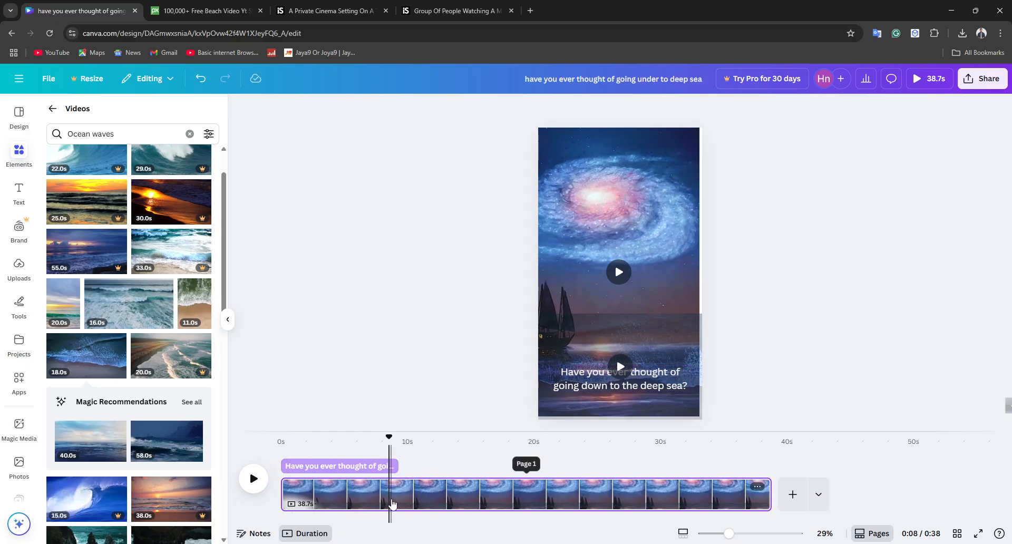
drag(391, 501, 350, 516)
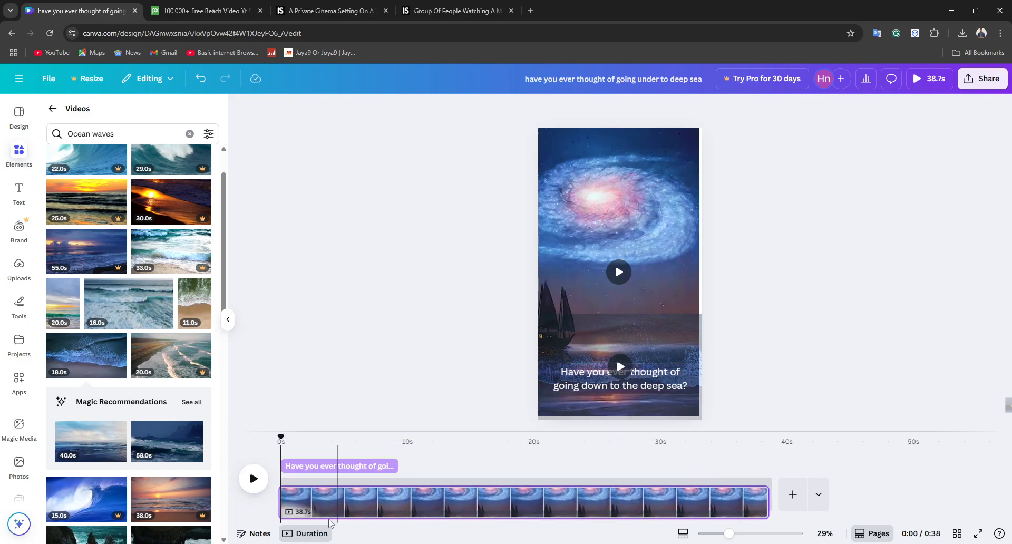
click(254, 478)
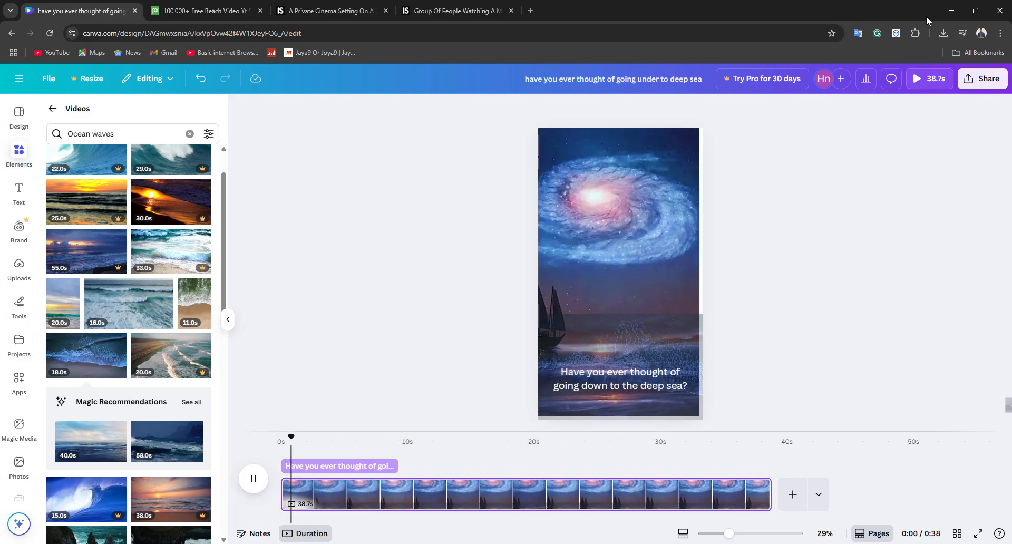
Step: Open the download settings, choose MP4 Video as the file type, and close the settings without downloading
click(986, 76)
click(821, 298)
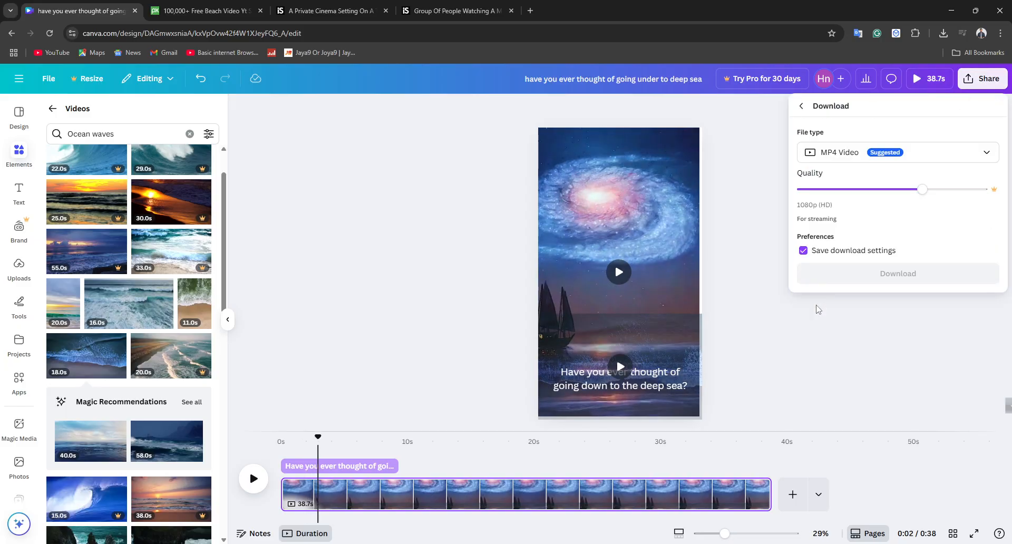
click(868, 154)
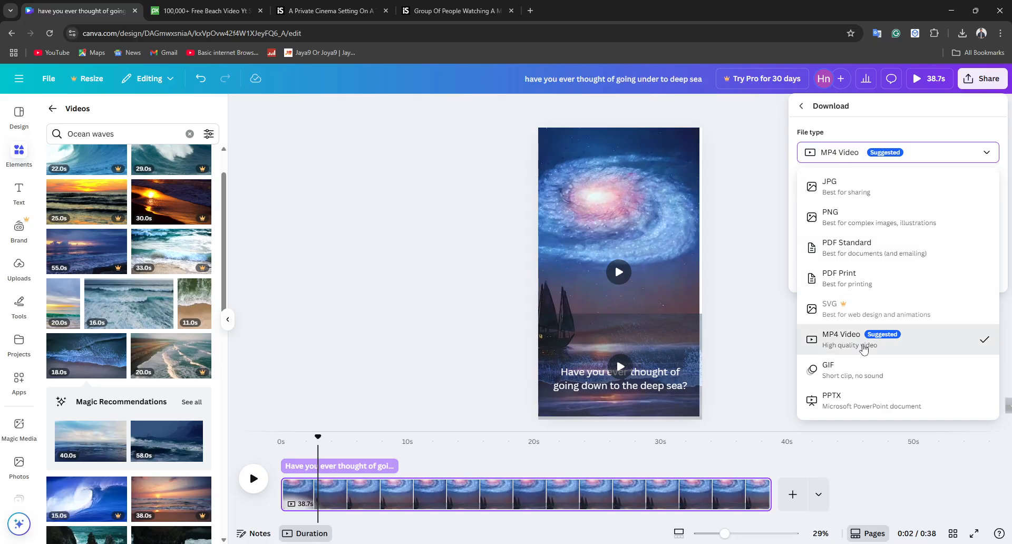
click(863, 347)
click(836, 374)
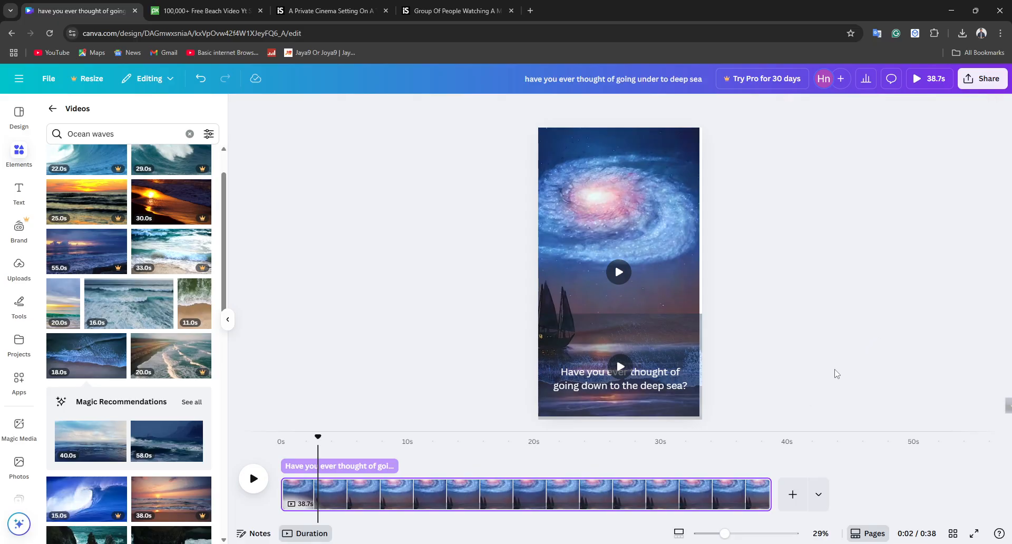